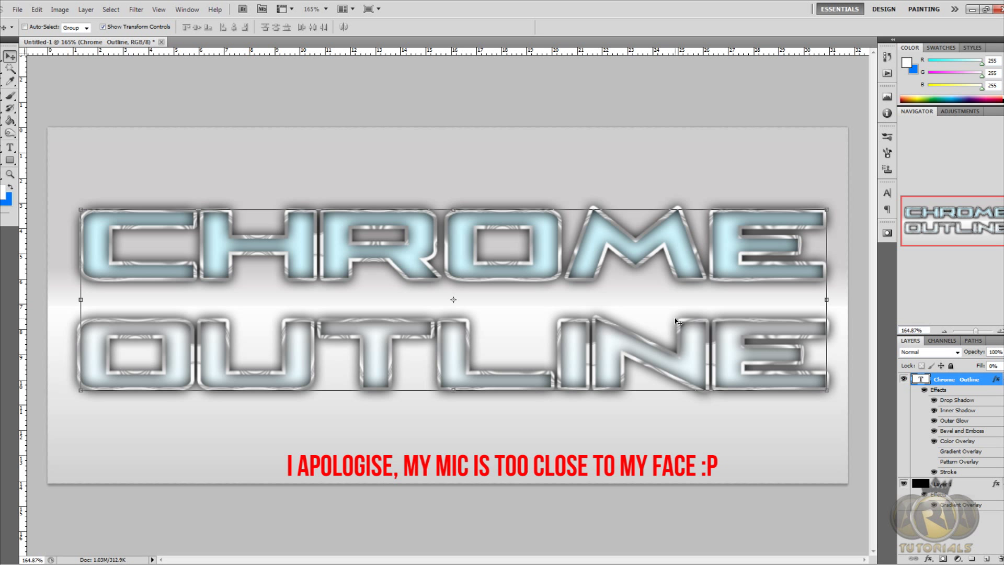
# Step: Nudge the CHROME OUTLINE text down three steps and zoom in on the lettering
pyautogui.press('Down')
pyautogui.press('Down')
pyautogui.press('Down')
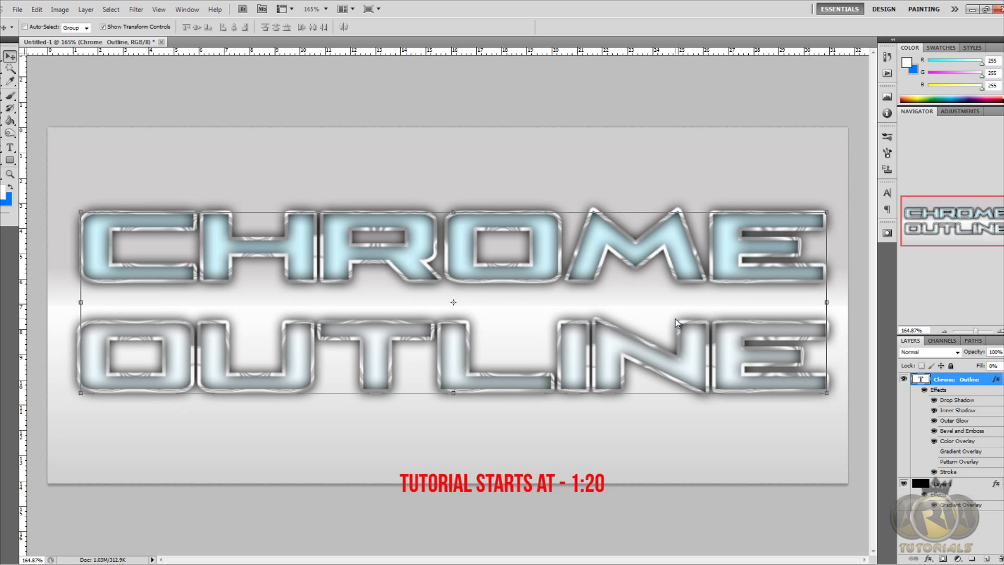
pyautogui.press('Down')
pyautogui.press('Down')
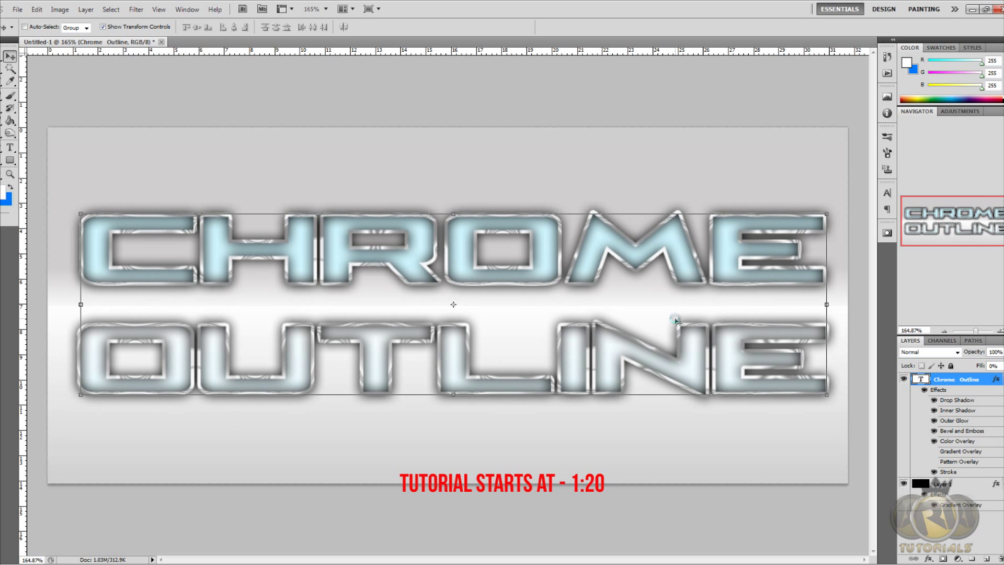
pyautogui.press('Down')
pyautogui.press('Down')
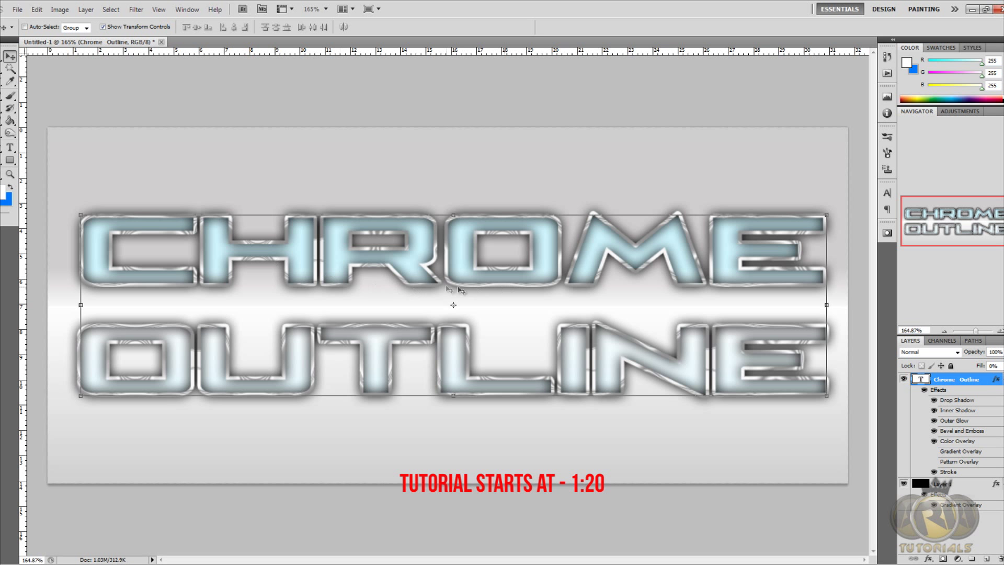
pyautogui.click(977, 331)
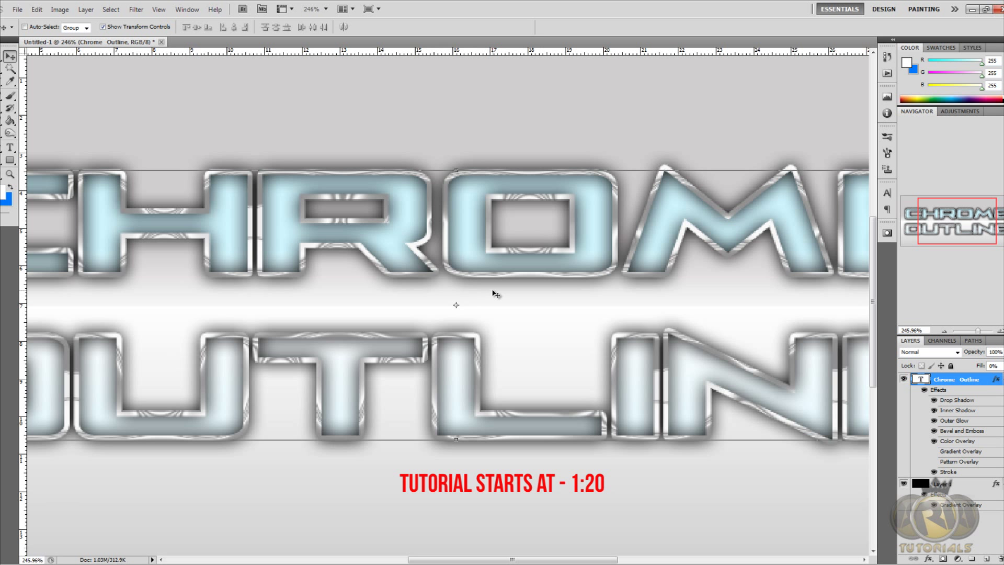
pyautogui.click(18, 10)
# Step: Create the new 900 × 400 px transparent document and zoom in on it
pyautogui.click(27, 19)
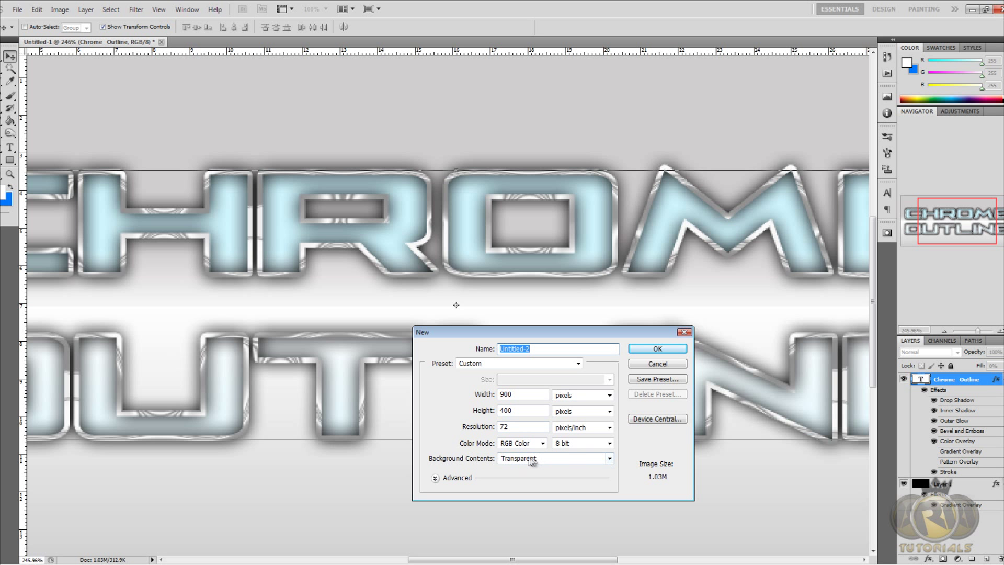
pyautogui.click(657, 349)
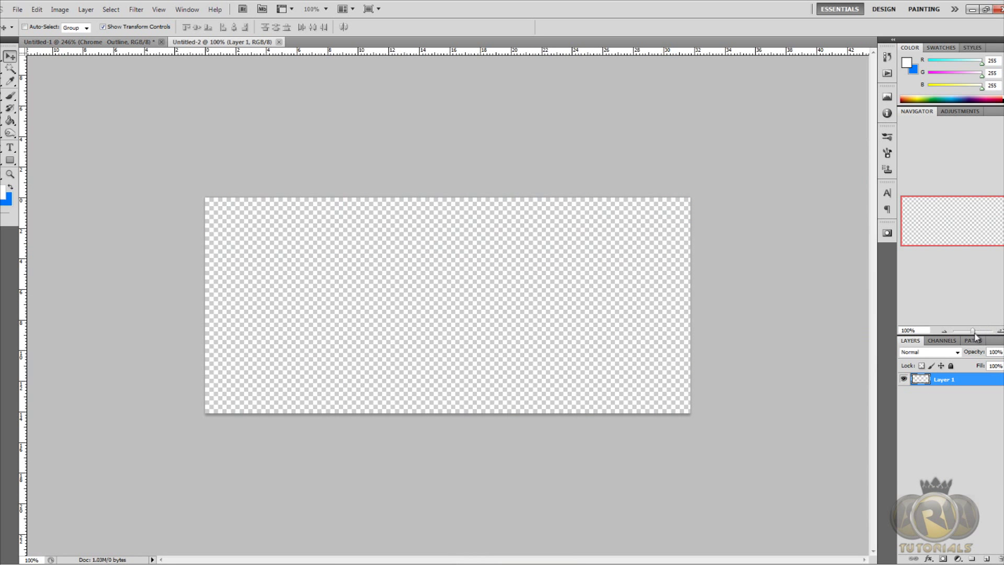
pyautogui.moveTo(974, 333); pyautogui.dragTo(977, 335)
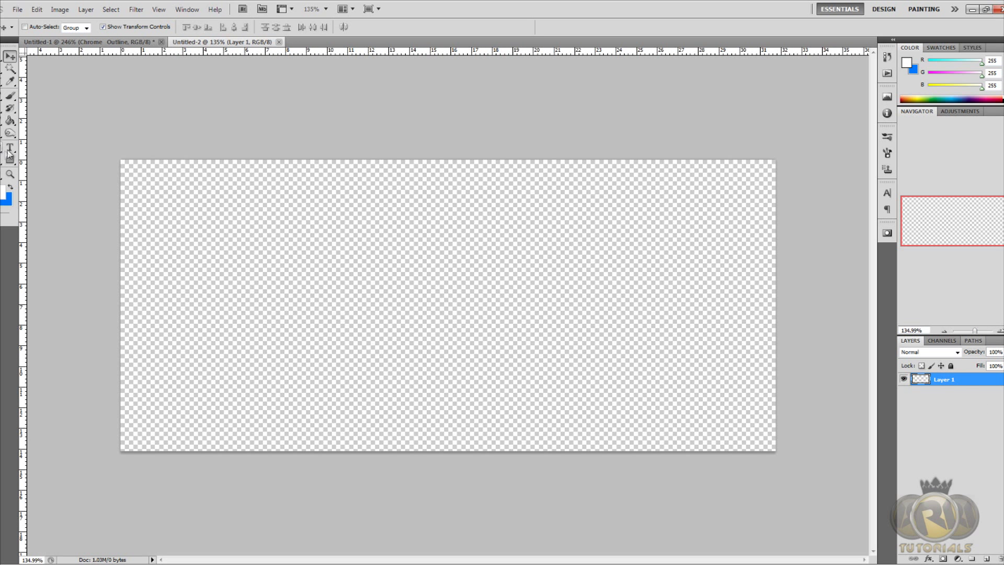
# Step: Fill Layer 1 with solid white using the Paint Bucket Tool
pyautogui.click(10, 121)
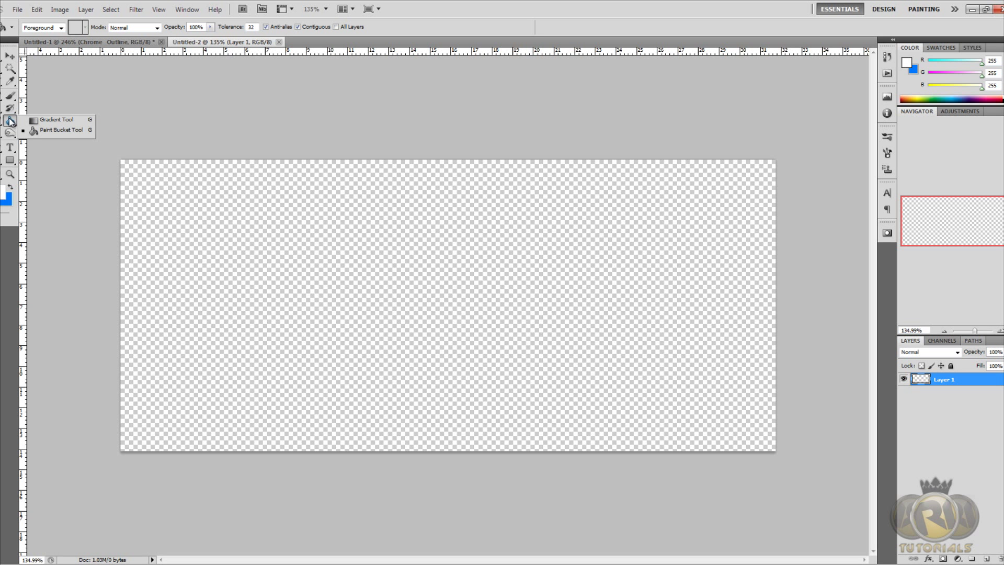
pyautogui.click(39, 130)
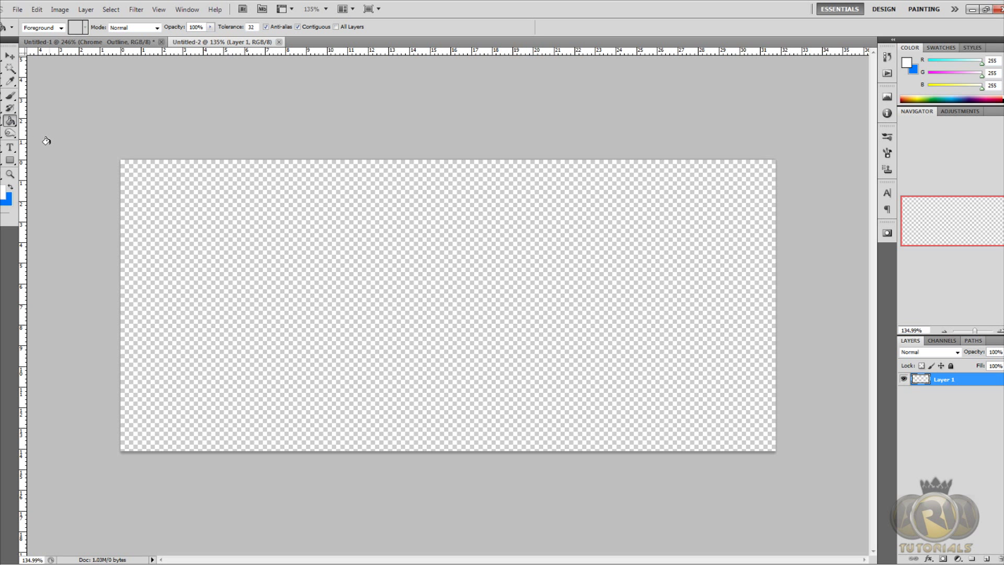
pyautogui.click(277, 219)
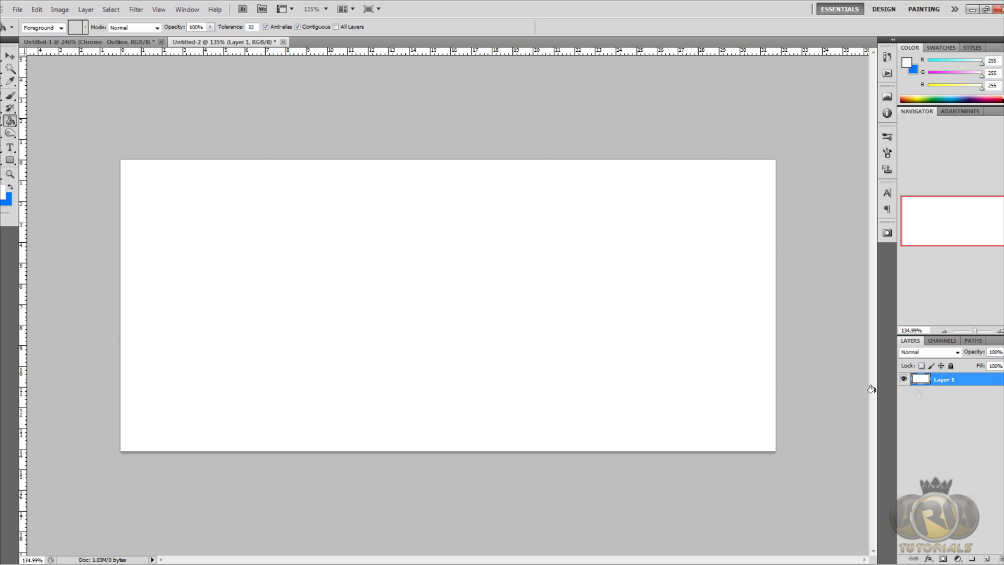
# Step: Enable a Gradient Overlay on Layer 1 starting from the Black, White preset
pyautogui.doubleClick(994, 380)
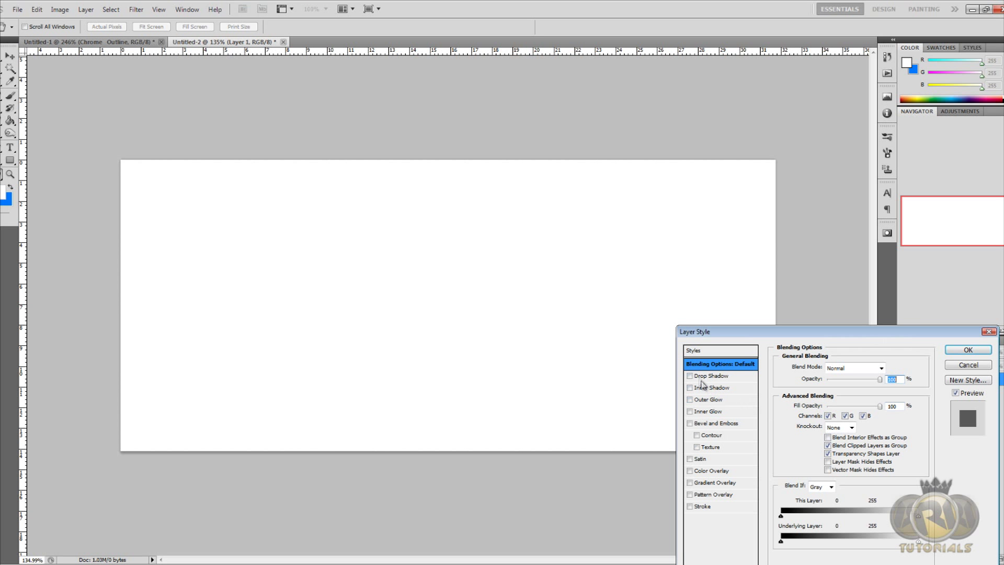
pyautogui.click(691, 483)
pyautogui.click(704, 486)
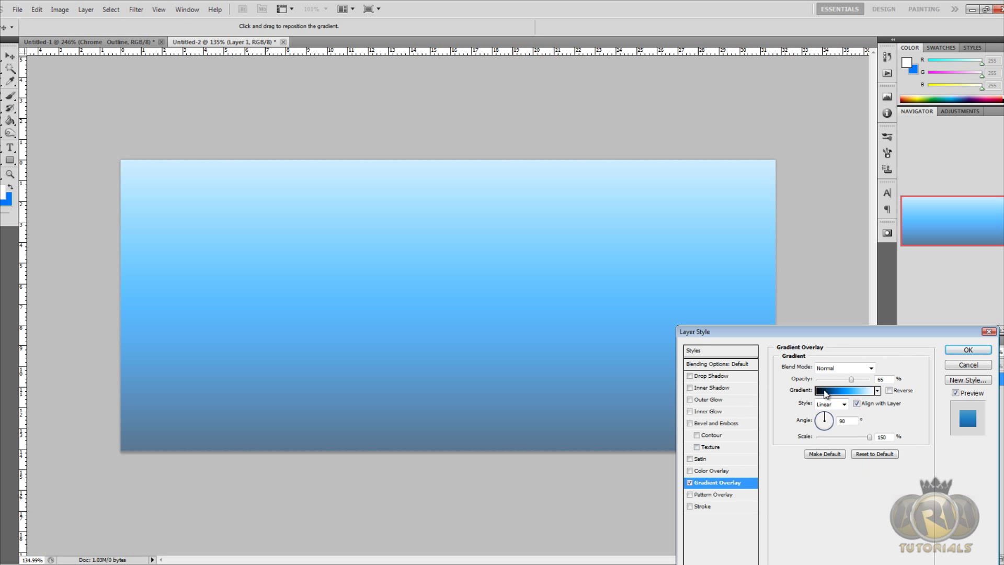
pyautogui.click(845, 392)
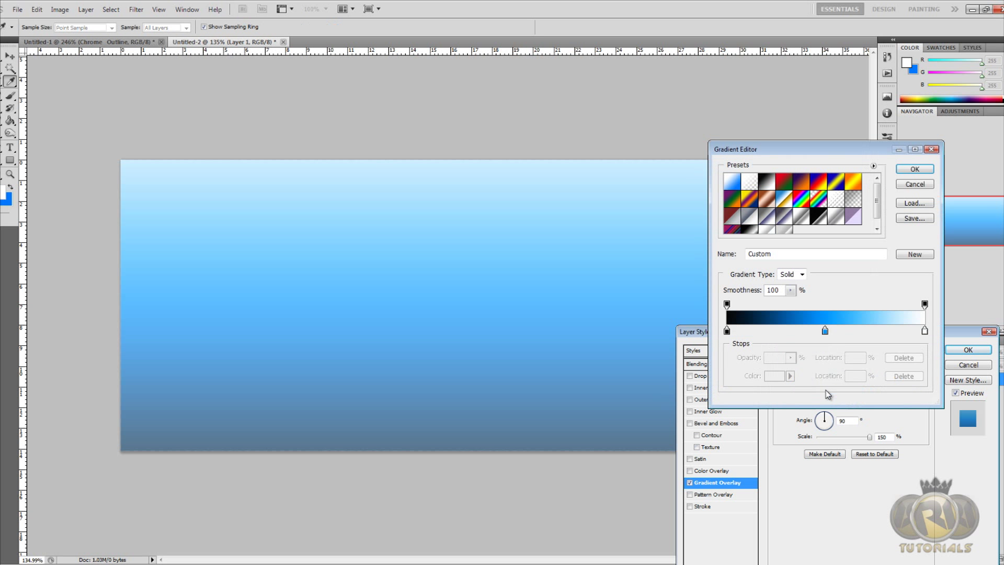
pyautogui.click(764, 182)
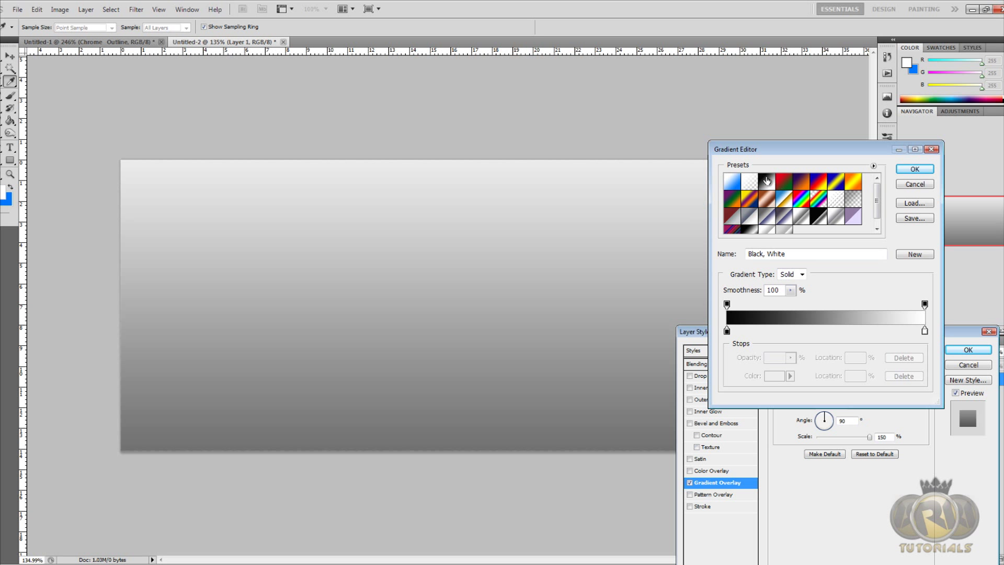
# Step: Set the gradient stops to #efefef and #7b7b7b and apply the overlay
pyautogui.doubleClick(925, 331)
pyautogui.click(343, 389)
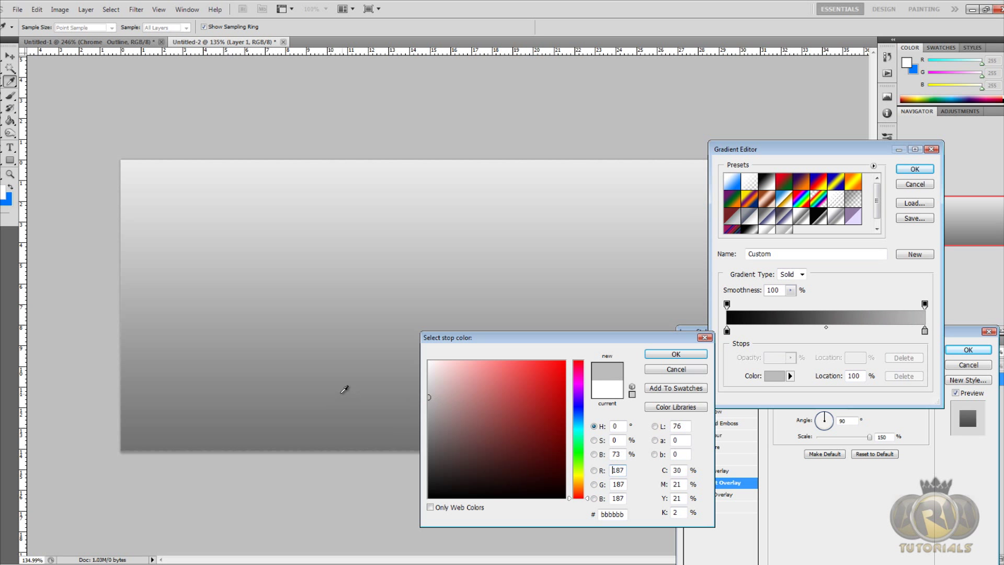
pyautogui.click(429, 369)
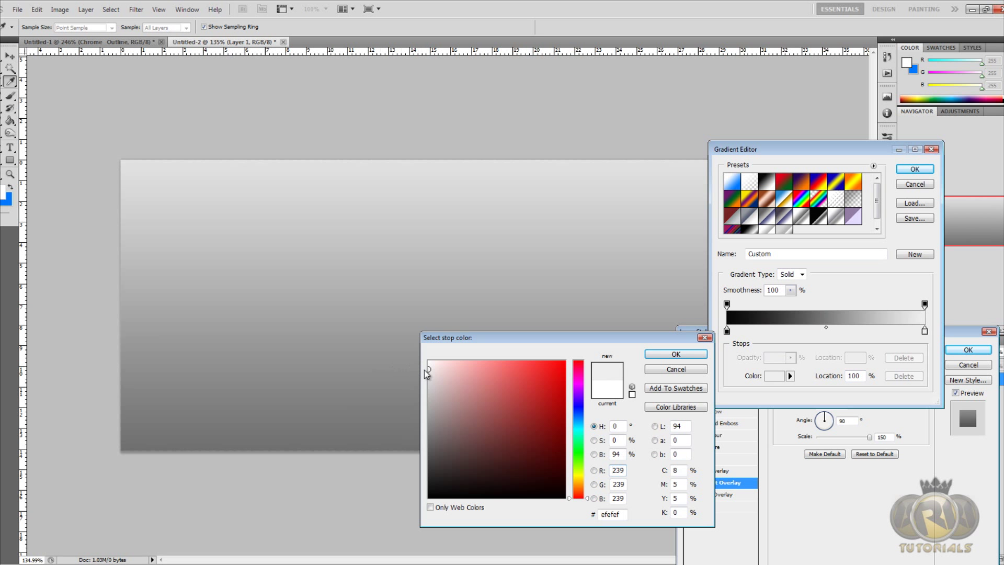
pyautogui.click(676, 354)
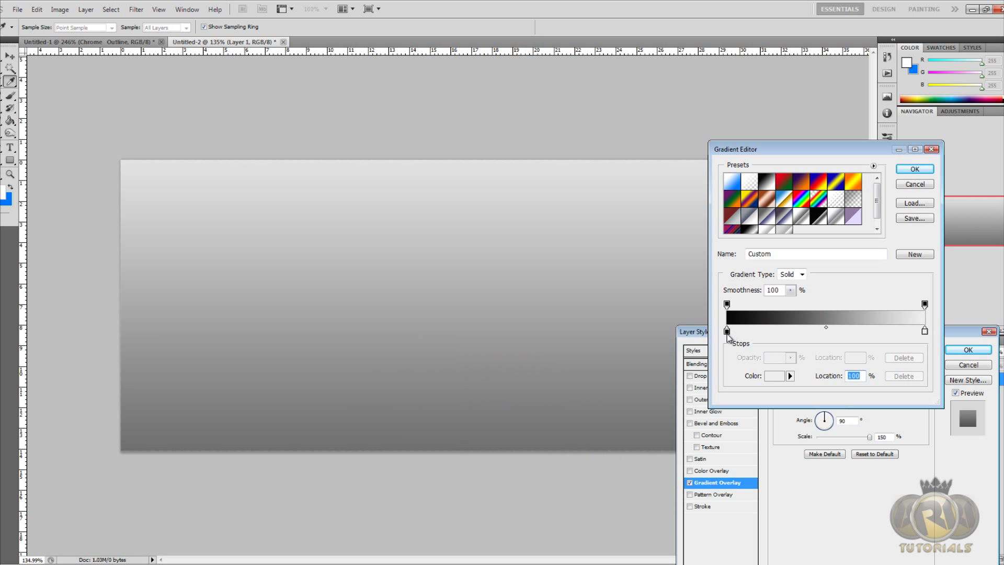
pyautogui.doubleClick(727, 330)
pyautogui.click(375, 425)
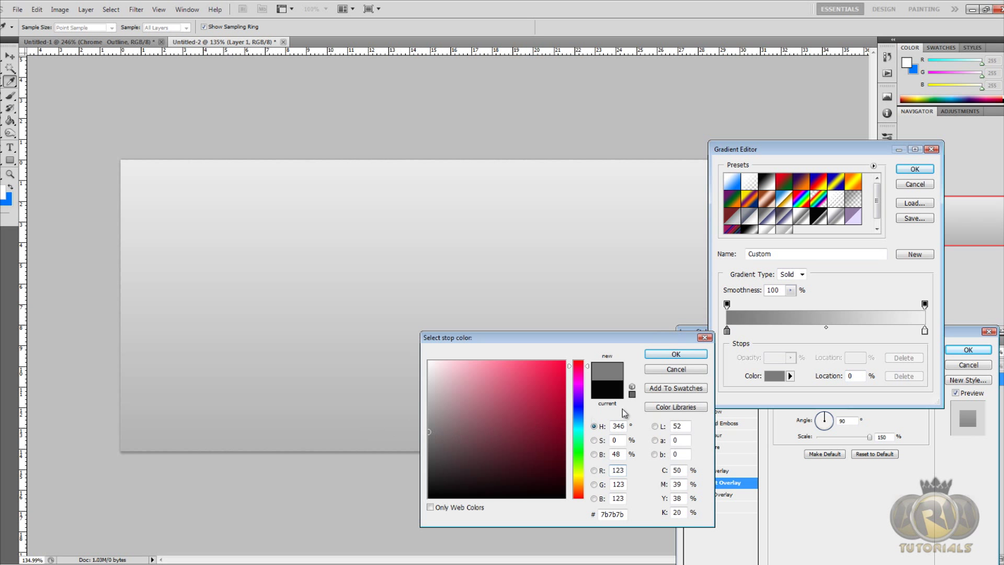
pyautogui.click(677, 355)
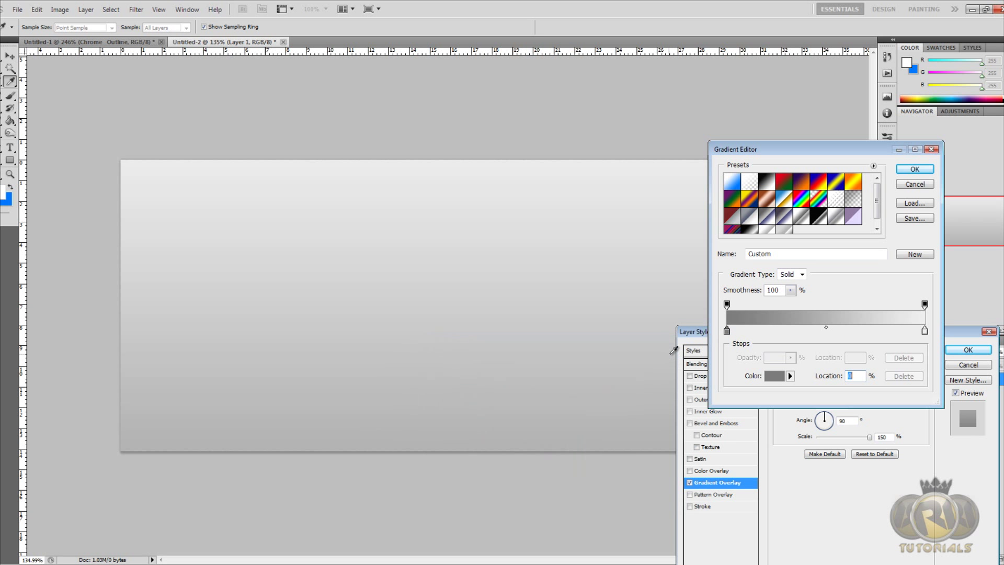
pyautogui.click(915, 169)
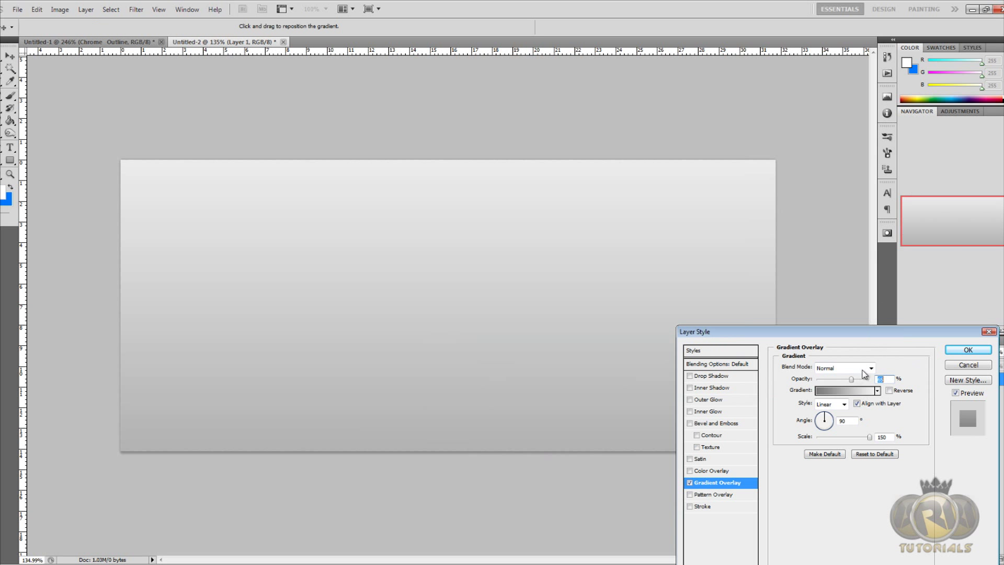
pyautogui.click(972, 349)
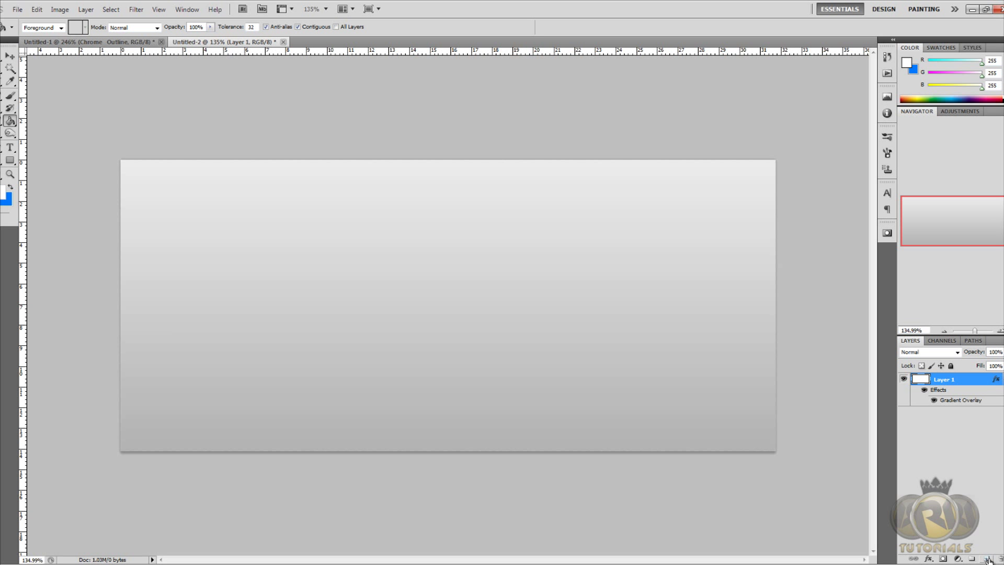
# Step: On a new layer, type CHROME and OUTLINE on two lines in white 72 pt Cafe Nero M54
pyautogui.click(986, 559)
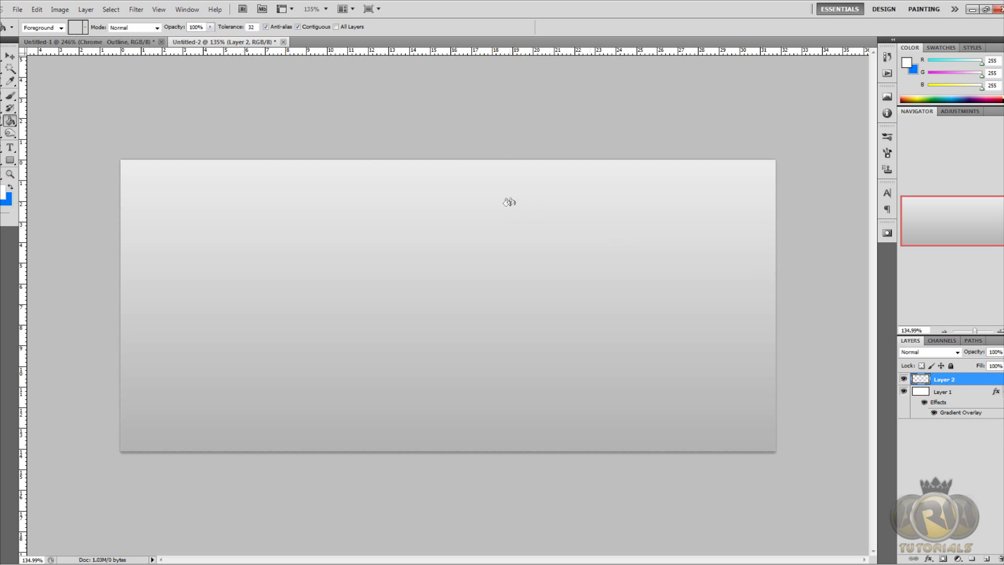
pyautogui.click(10, 149)
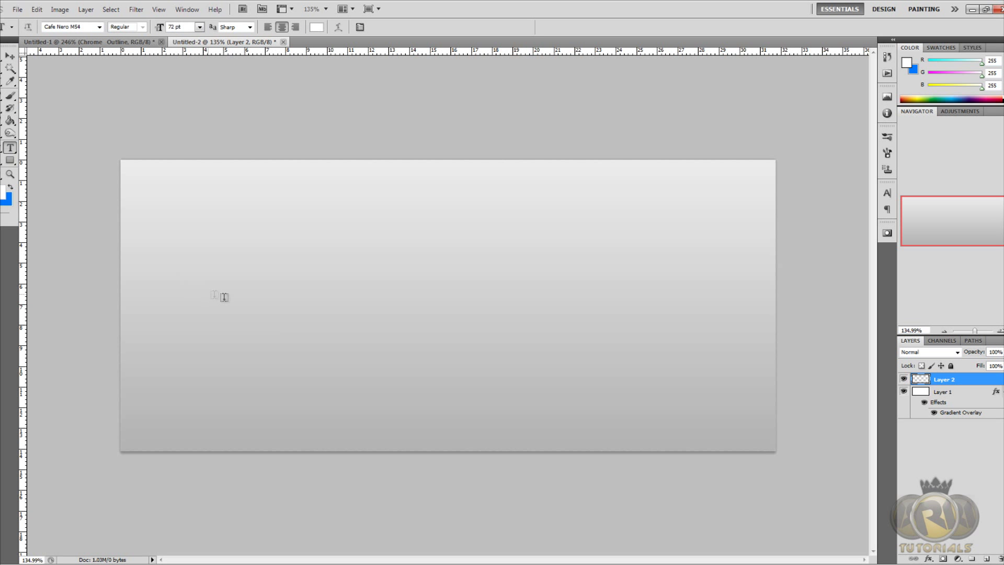
pyautogui.click(200, 27)
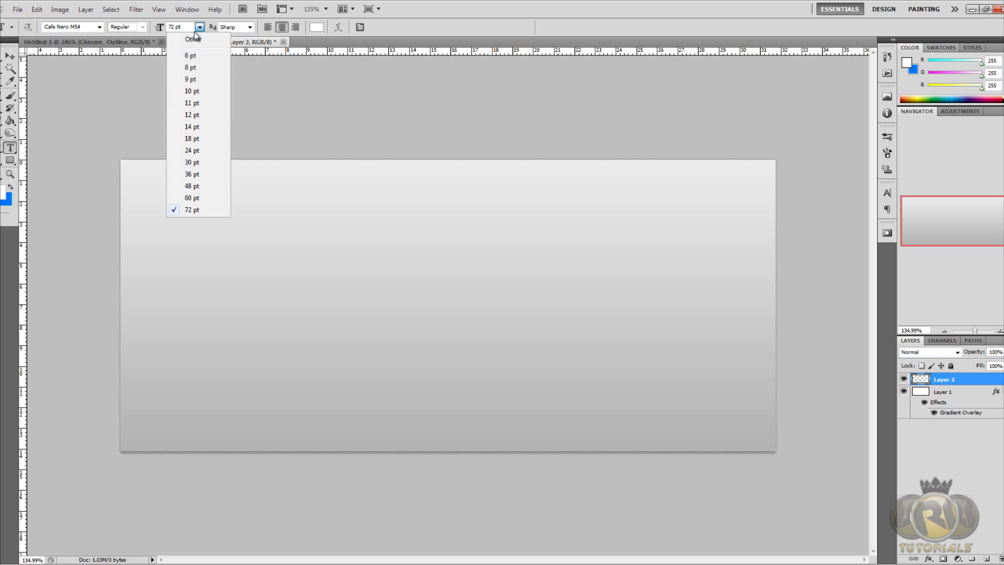
pyautogui.click(199, 29)
pyautogui.click(100, 26)
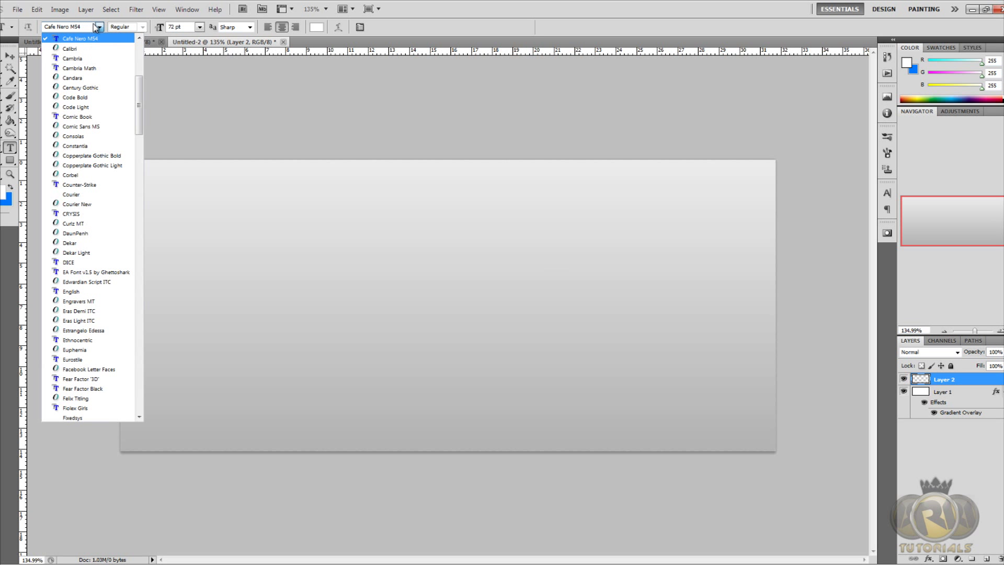
pyautogui.click(100, 27)
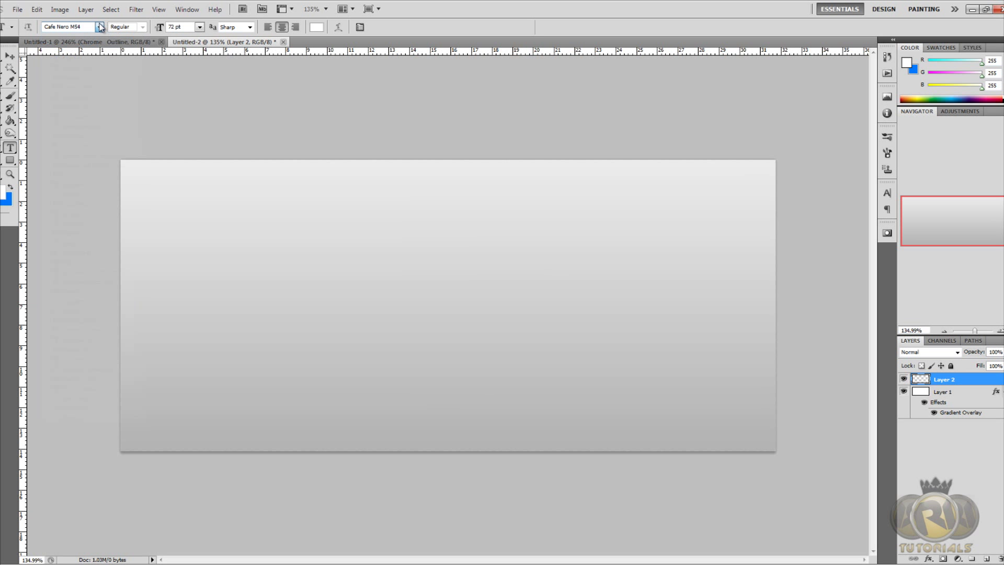
pyautogui.click(180, 282)
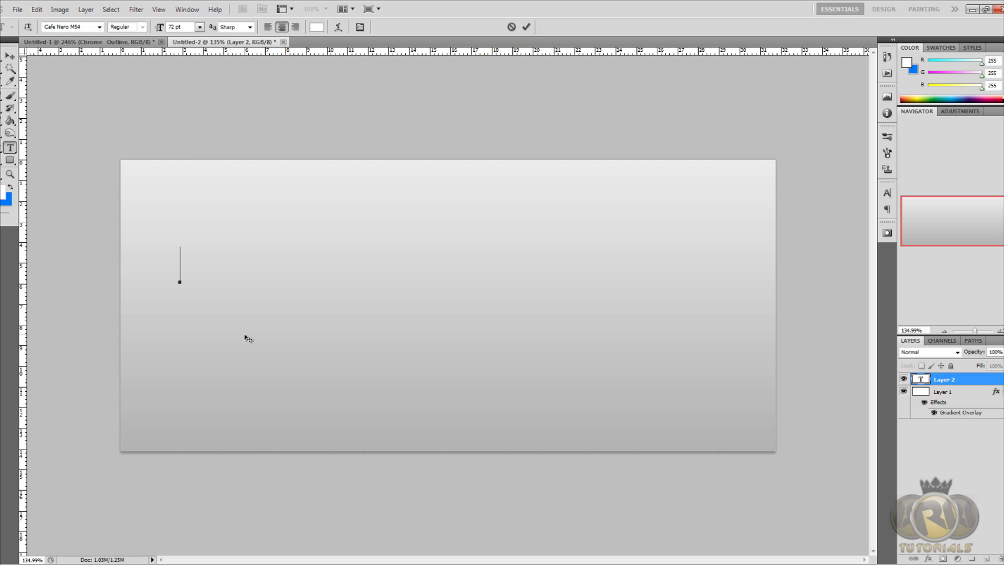
pyautogui.write('CHROME')
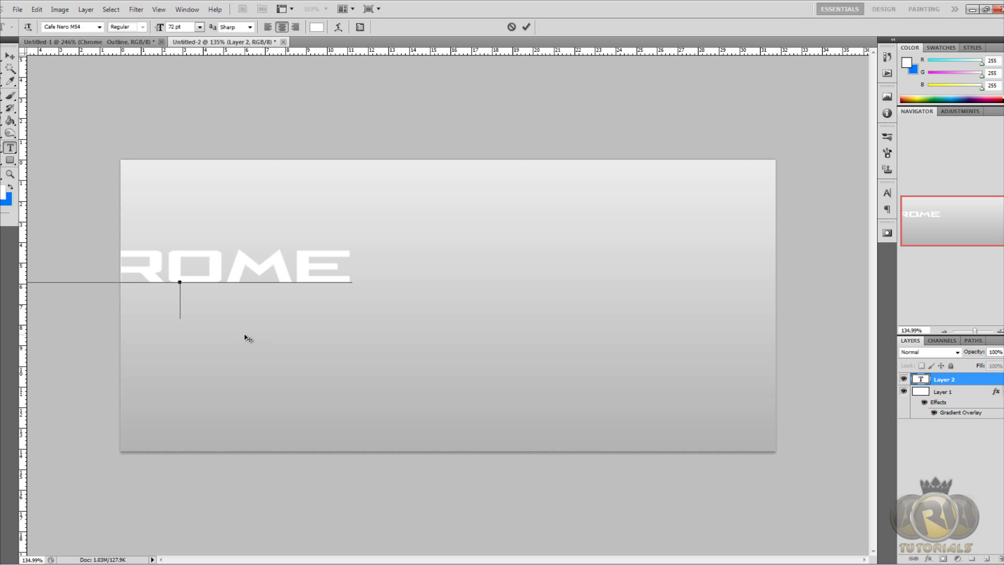
pyautogui.write('OUTLI')
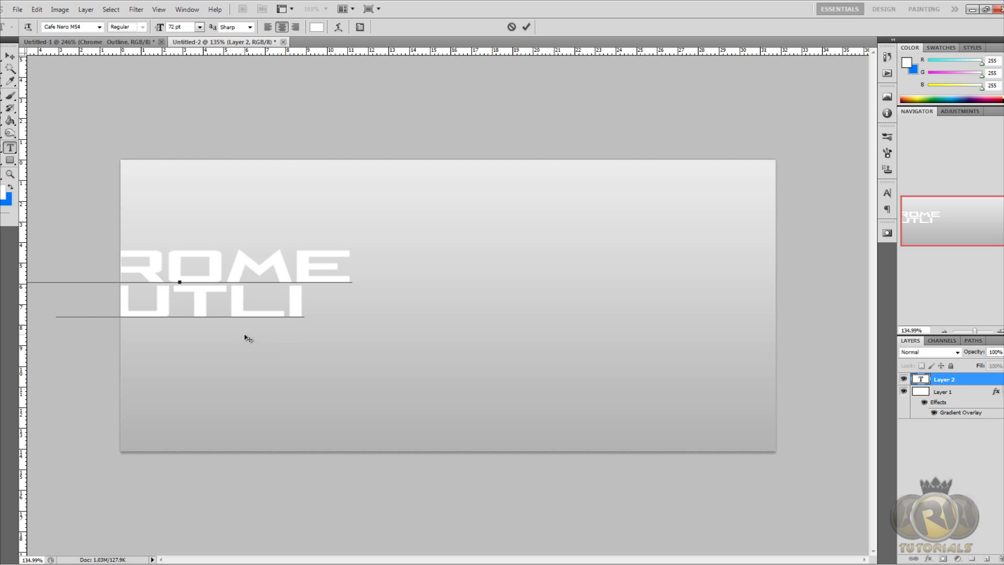
pyautogui.write('NE')
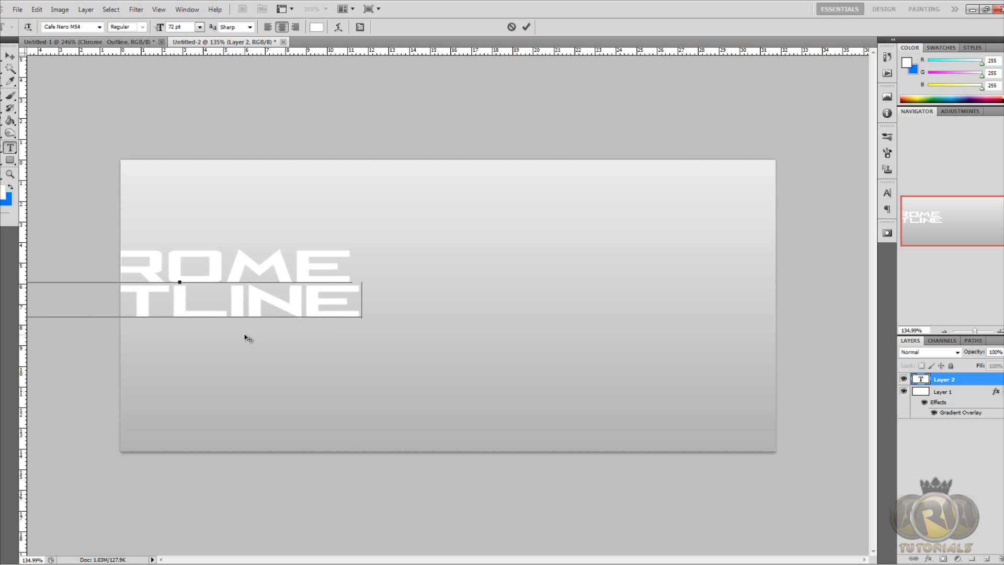
pyautogui.click(11, 57)
# Step: Scale the CHROME OUTLINE text up to about 171% and centre it on the canvas
pyautogui.moveTo(306, 275); pyautogui.dragTo(472, 292)
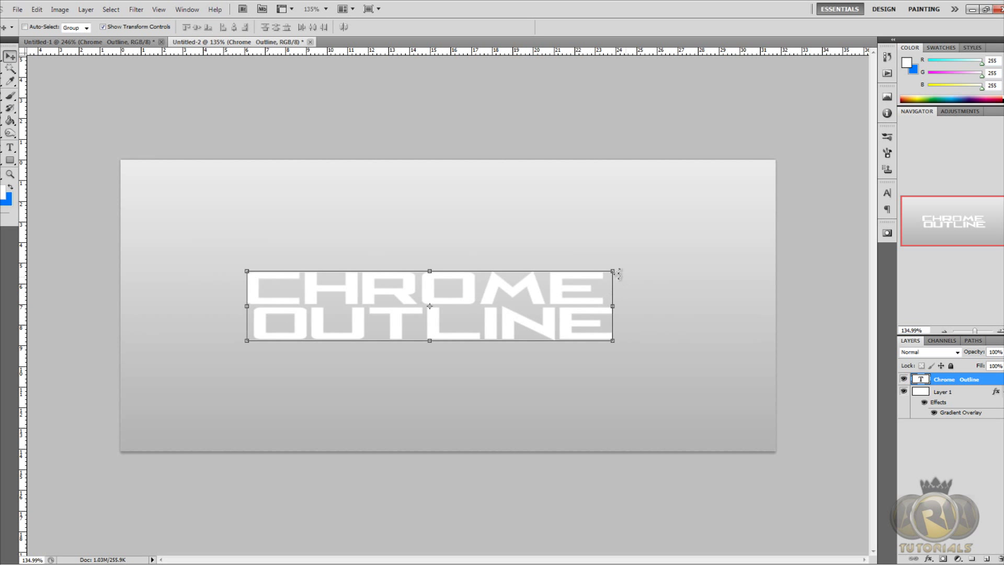
pyautogui.moveTo(617, 273); pyautogui.dragTo(622, 268)
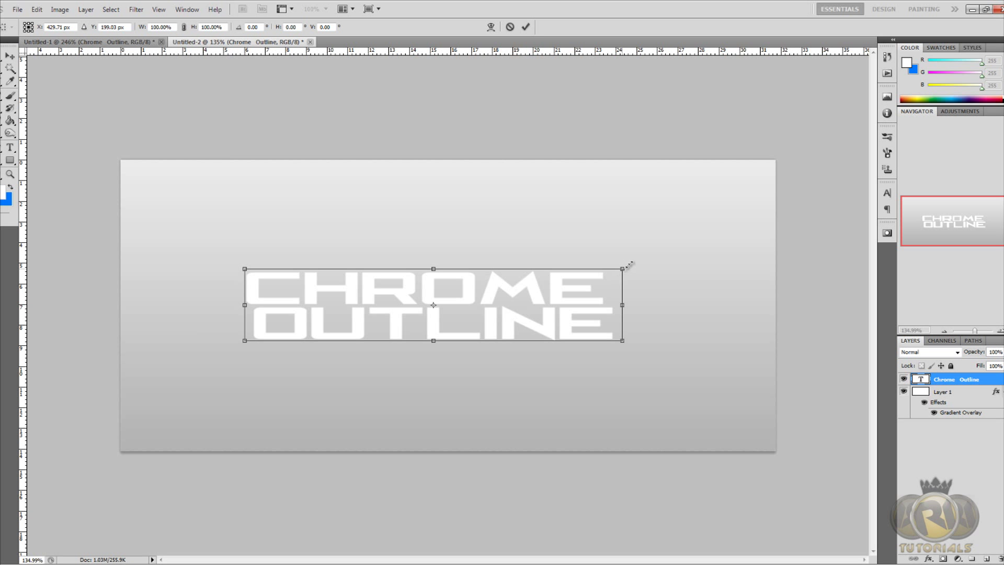
pyautogui.moveTo(628, 266); pyautogui.dragTo(855, 192)
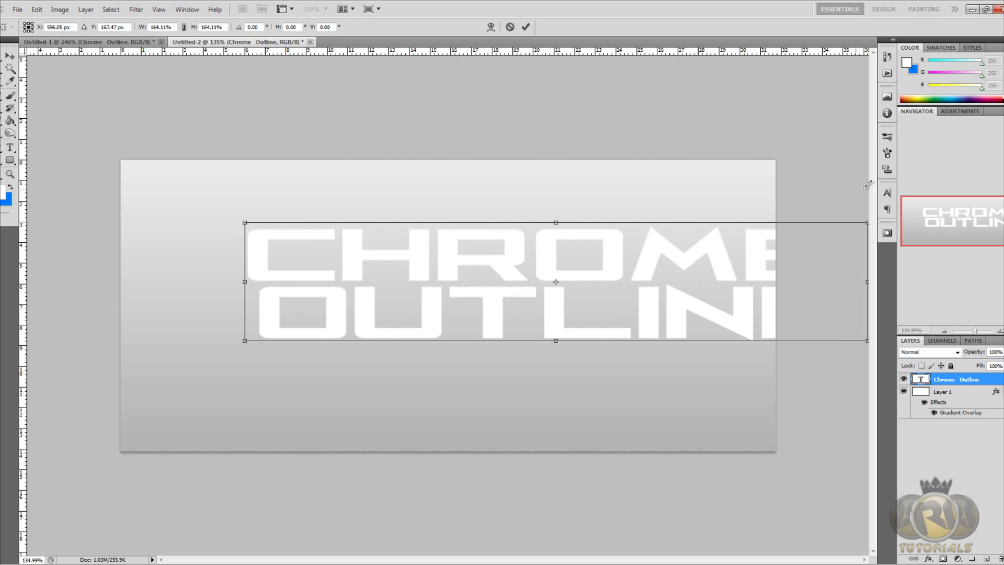
pyautogui.moveTo(868, 184); pyautogui.dragTo(893, 179)
pyautogui.moveTo(661, 267); pyautogui.dragTo(517, 286)
pyautogui.moveTo(596, 274); pyautogui.dragTo(627, 279)
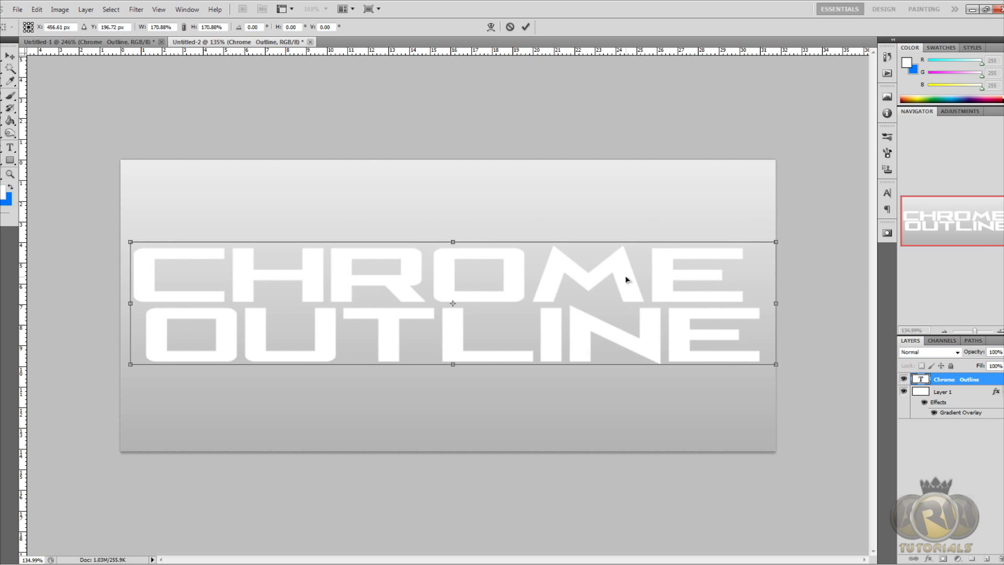
pyautogui.press('Return')
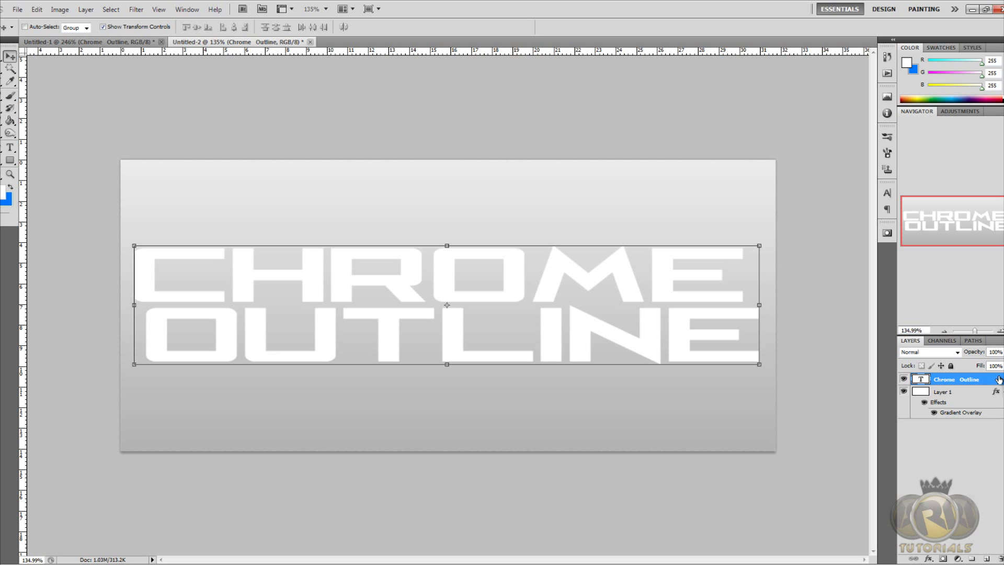
pyautogui.doubleClick(999, 380)
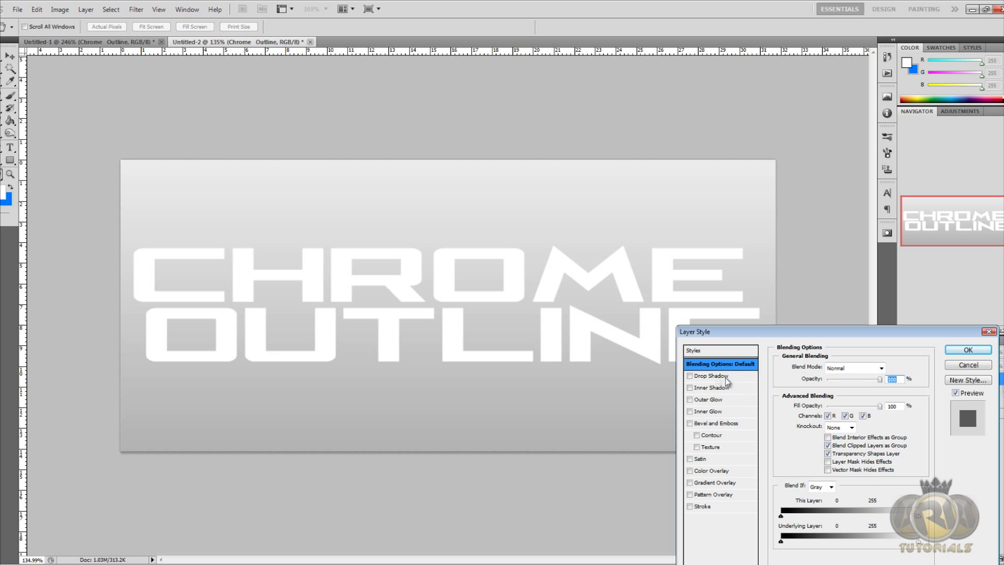
# Step: Add a drop shadow with a 10 px size to the text
pyautogui.click(690, 376)
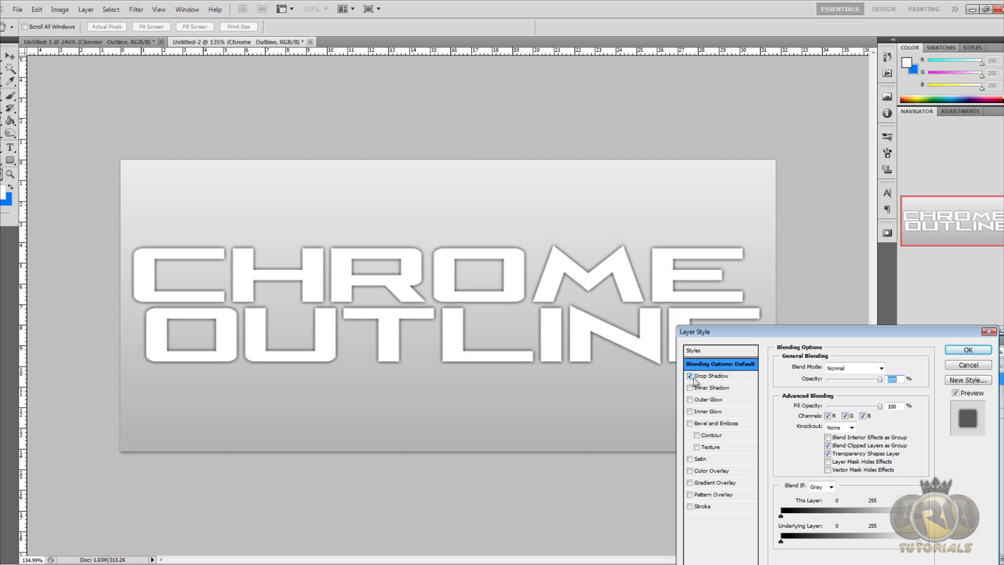
pyautogui.click(707, 376)
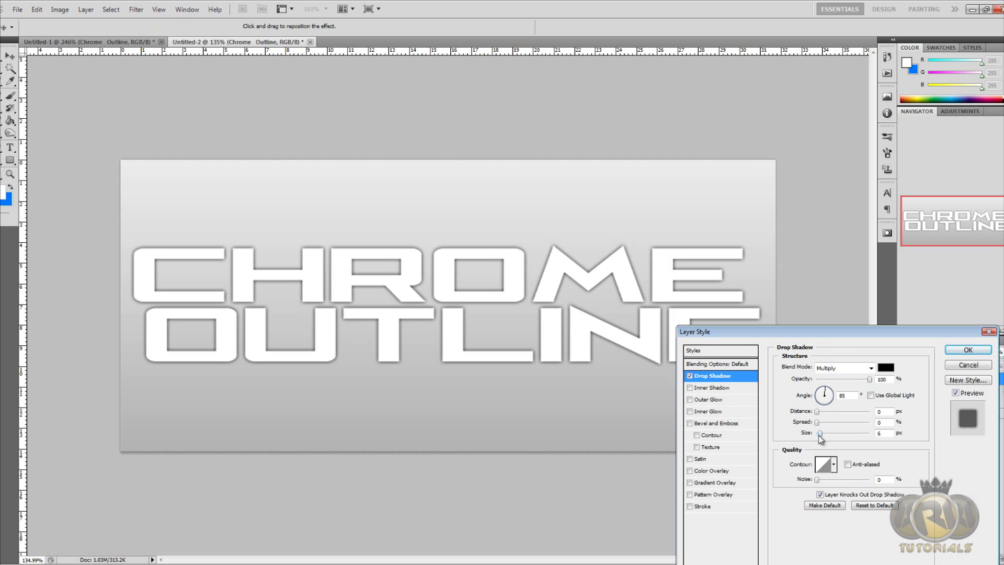
pyautogui.moveTo(819, 435); pyautogui.dragTo(816, 413)
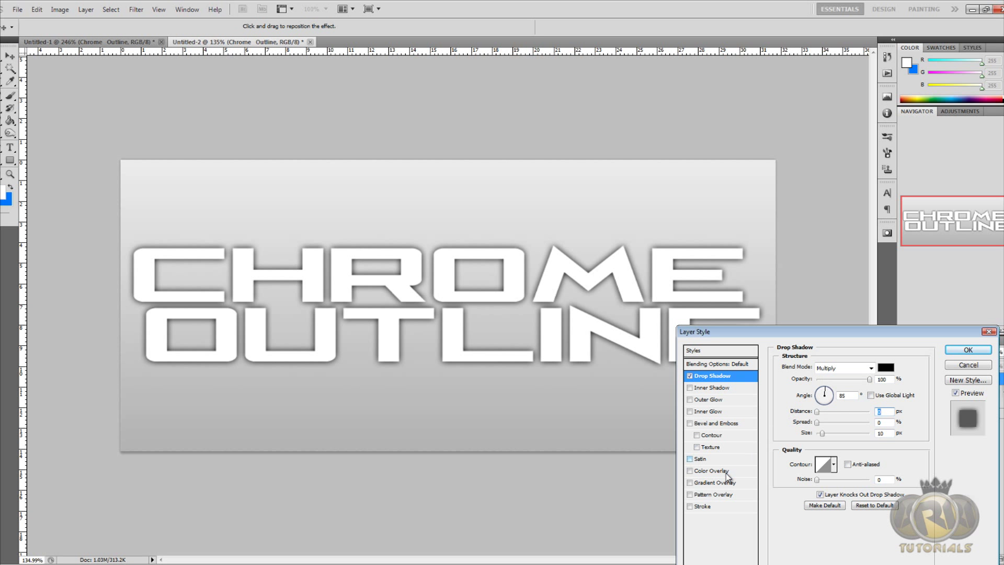
# Step: Add a thin 4 px white outside stroke around the letters
pyautogui.click(689, 507)
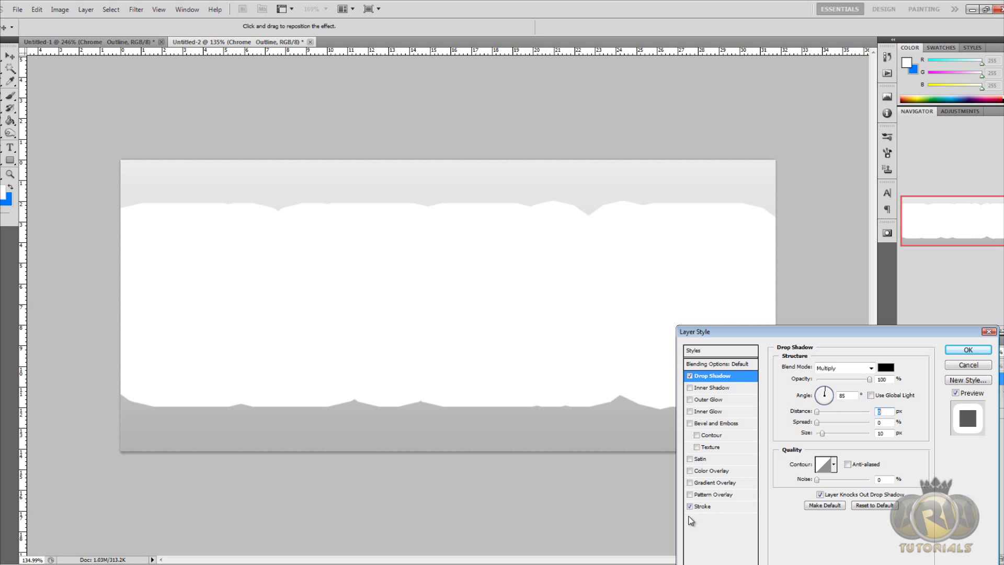
pyautogui.click(703, 506)
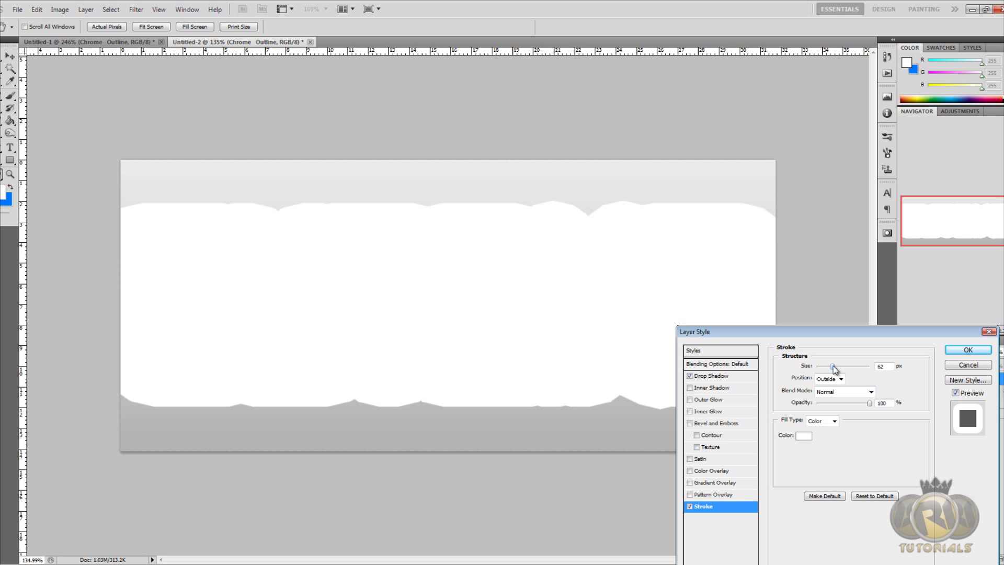
pyautogui.moveTo(835, 369); pyautogui.dragTo(820, 371)
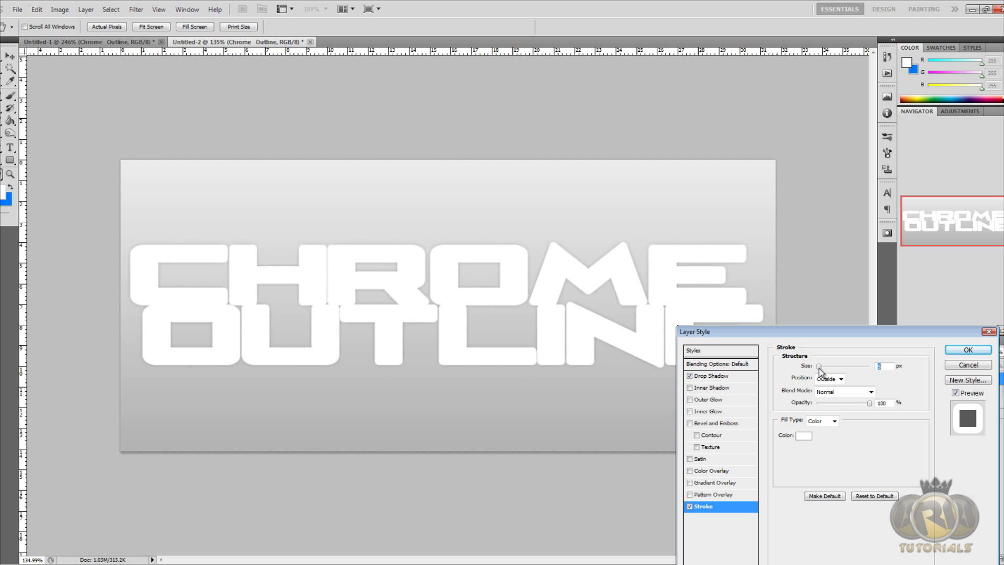
pyautogui.moveTo(820, 370); pyautogui.dragTo(820, 370)
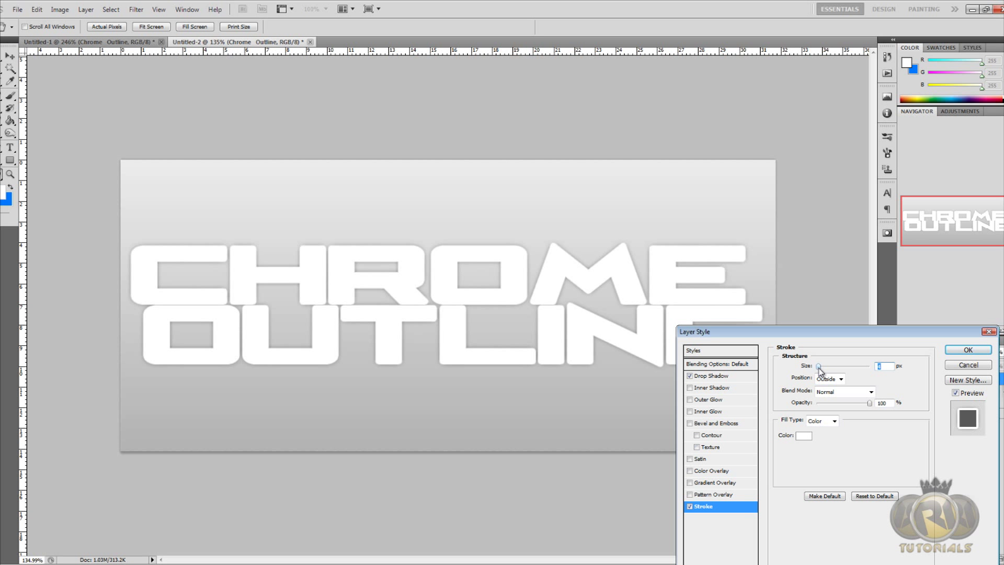
pyautogui.click(690, 471)
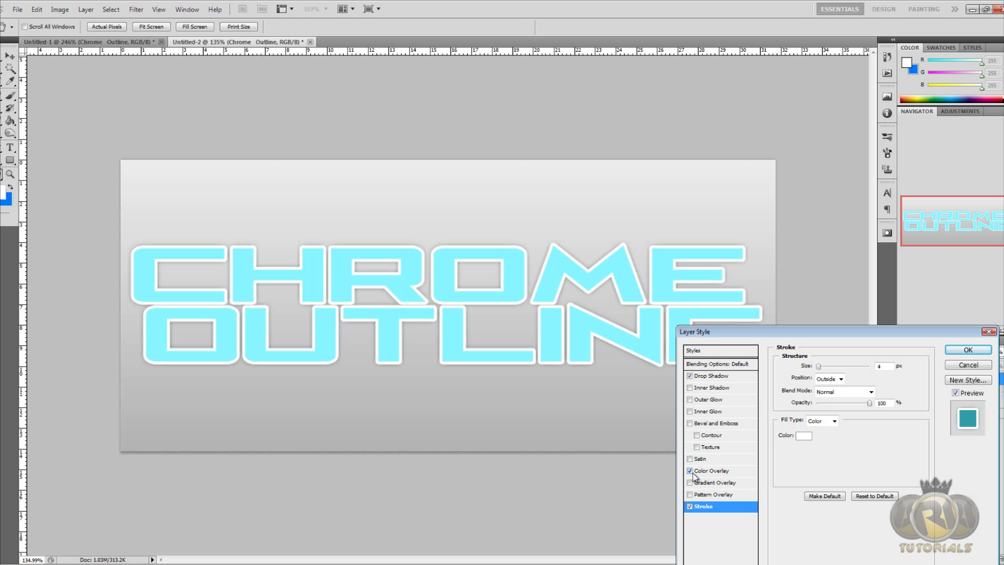
# Step: Set the text's Color Overlay to cyan 00ccff at 100% opacity
pyautogui.click(711, 470)
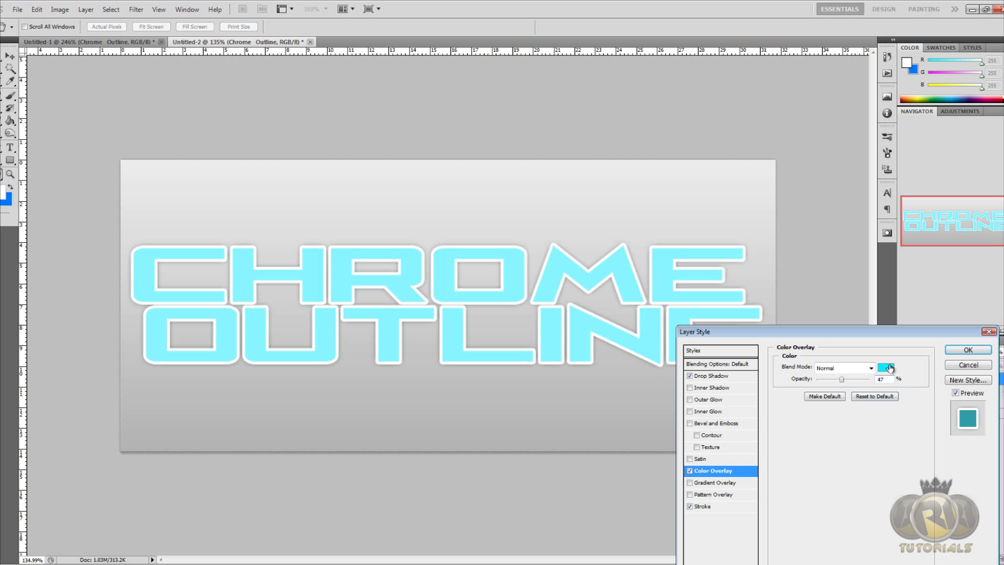
pyautogui.click(889, 367)
pyautogui.click(578, 426)
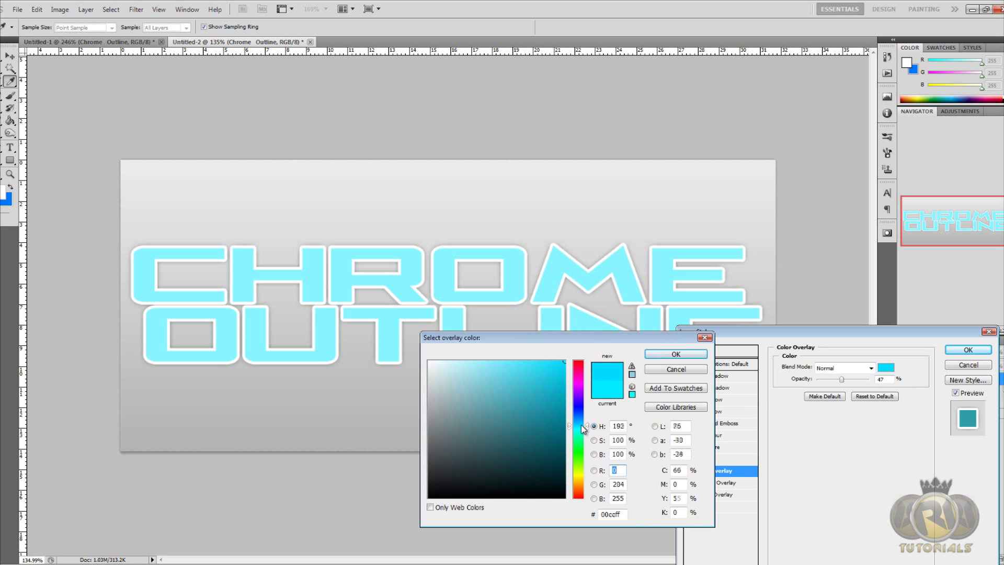
pyautogui.click(675, 356)
pyautogui.moveTo(840, 380); pyautogui.dragTo(850, 405)
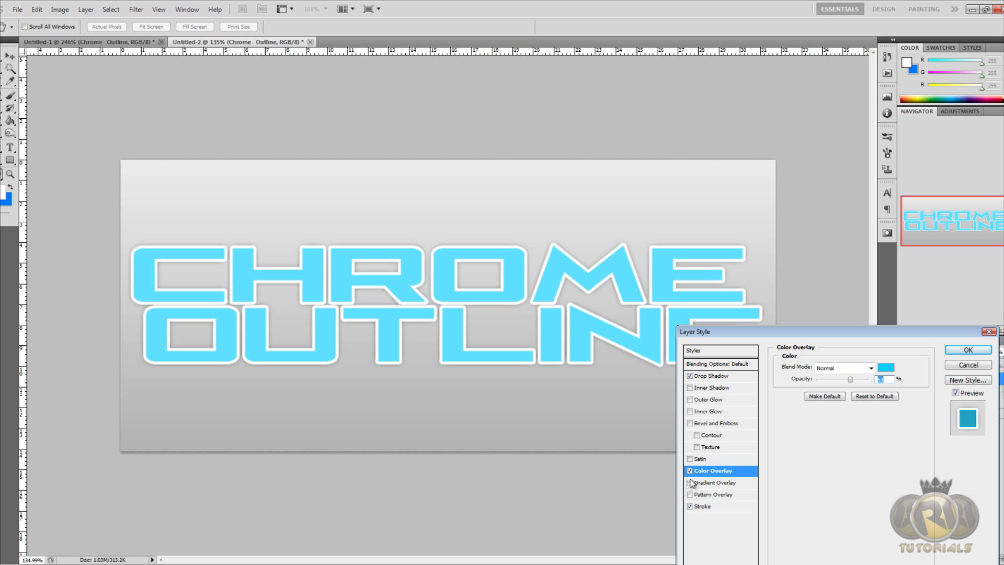
pyautogui.click(690, 423)
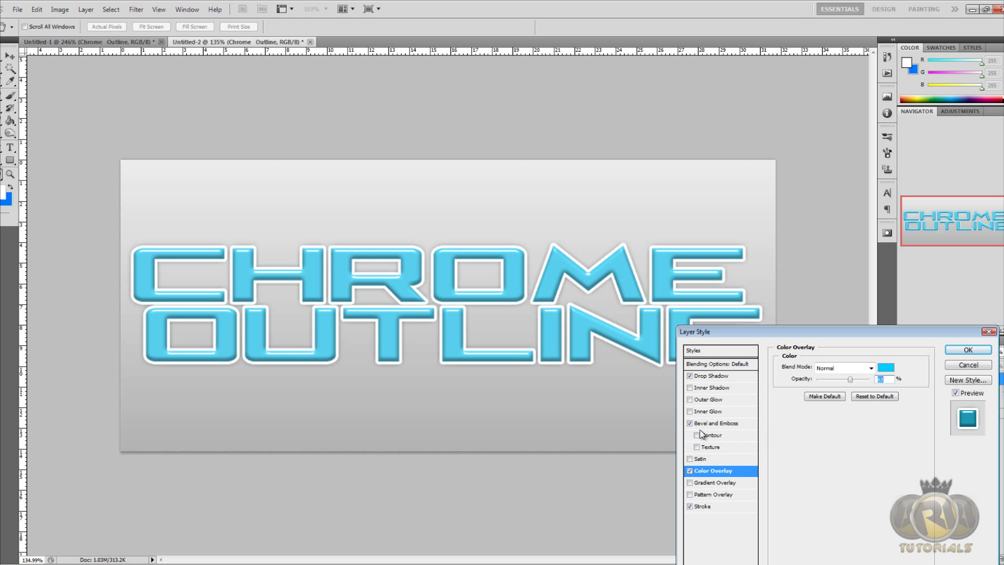
# Step: Set the Bevel and Emboss style to Stroke Emboss
pyautogui.click(701, 428)
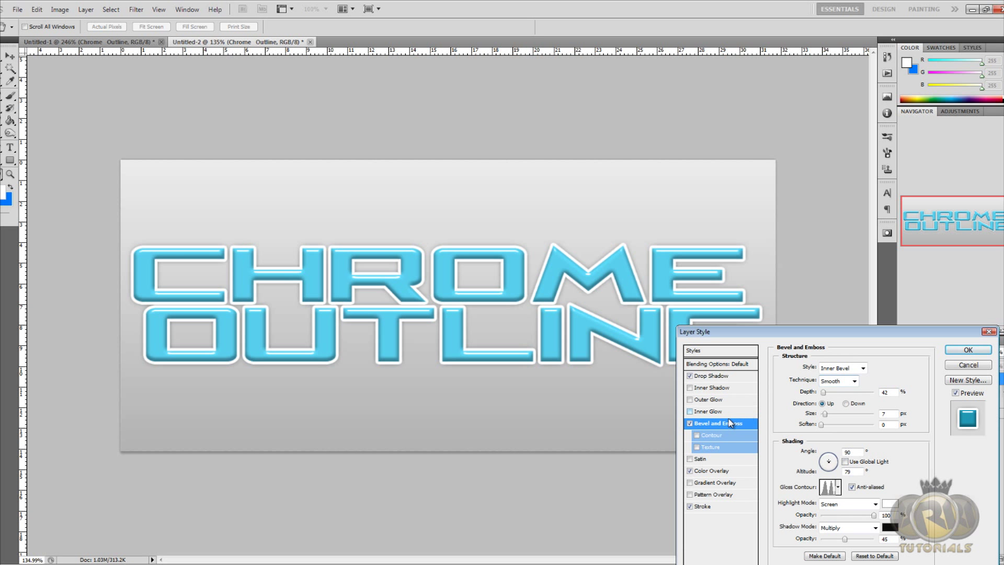
pyautogui.click(864, 368)
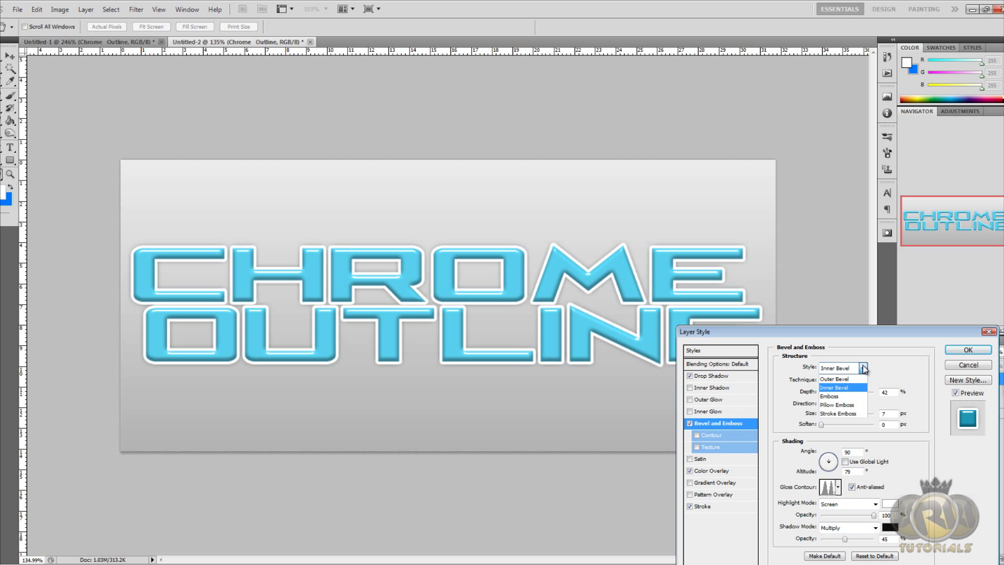
pyautogui.click(831, 414)
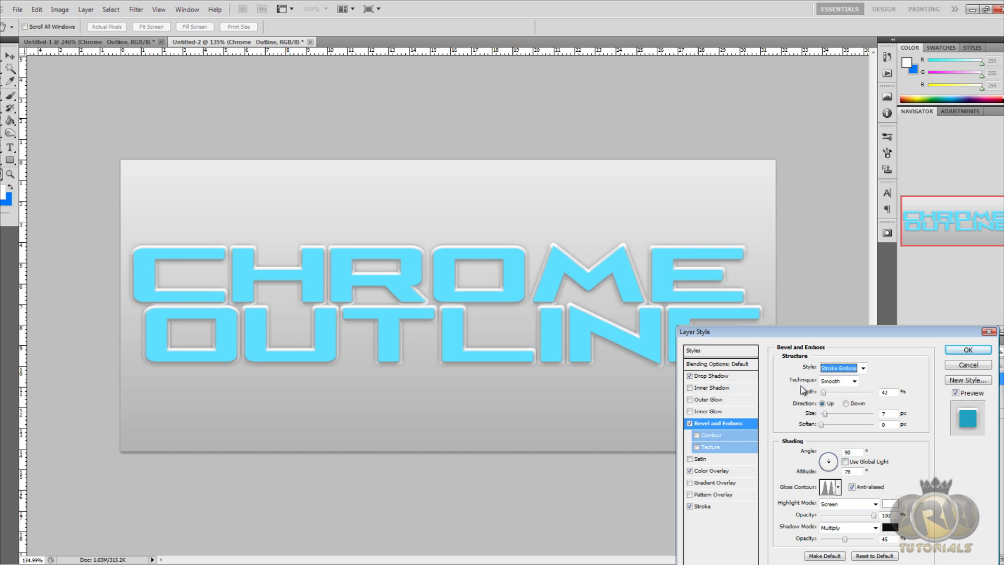
# Step: Enable the bevel's Contour and apply the Cone contour preset
pyautogui.click(695, 436)
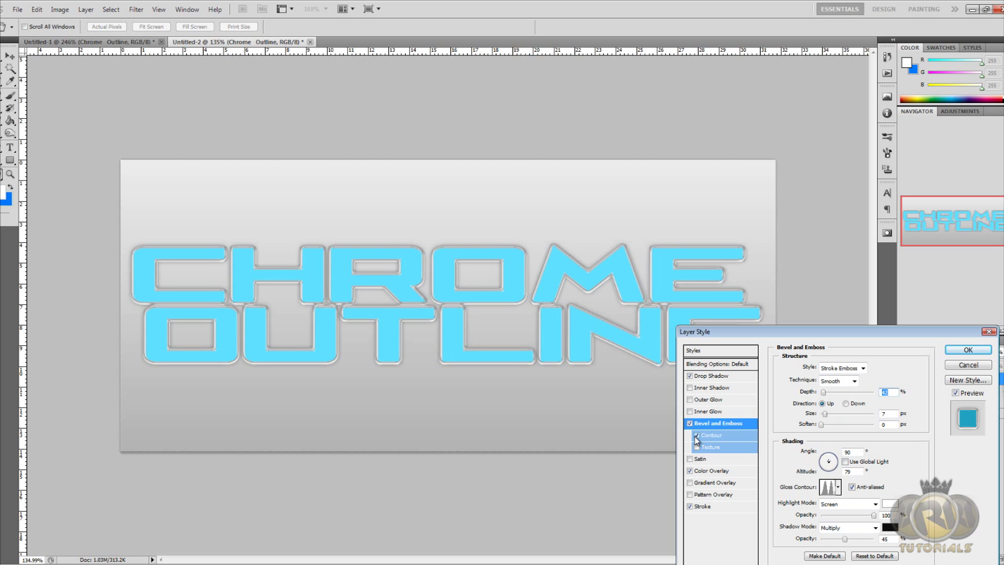
pyautogui.click(723, 435)
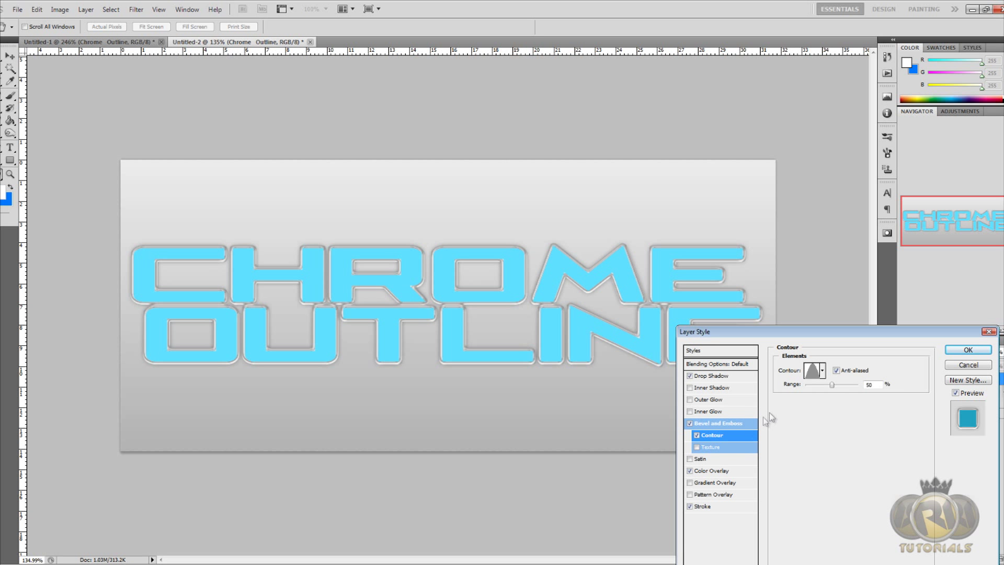
pyautogui.click(837, 370)
pyautogui.click(822, 372)
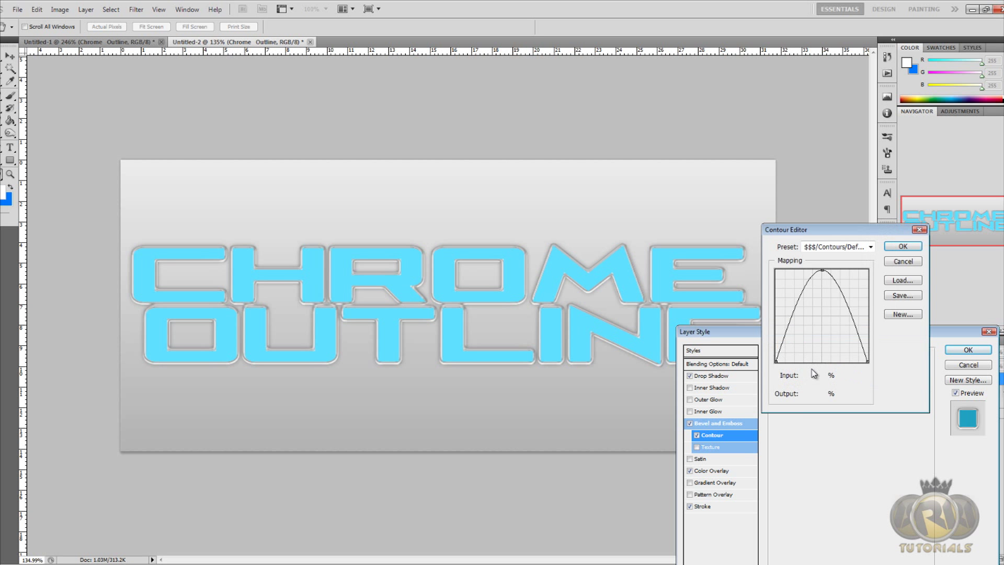
pyautogui.click(902, 243)
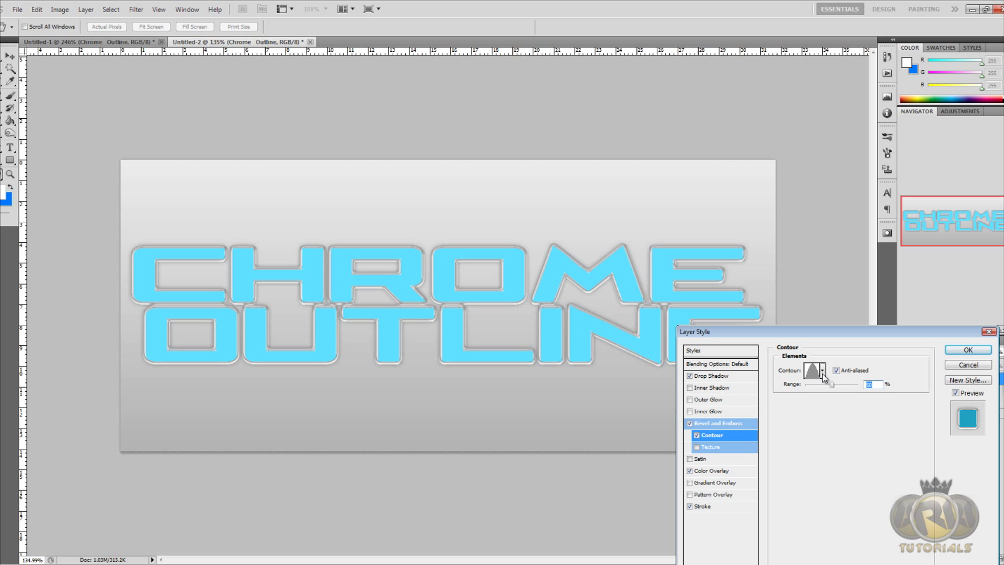
pyautogui.click(823, 370)
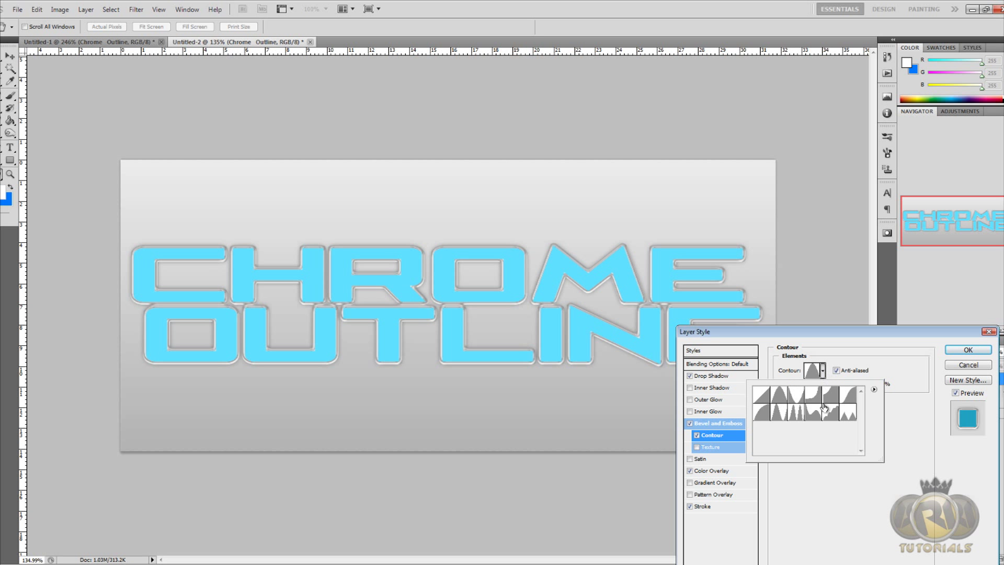
pyautogui.click(779, 395)
pyautogui.click(877, 368)
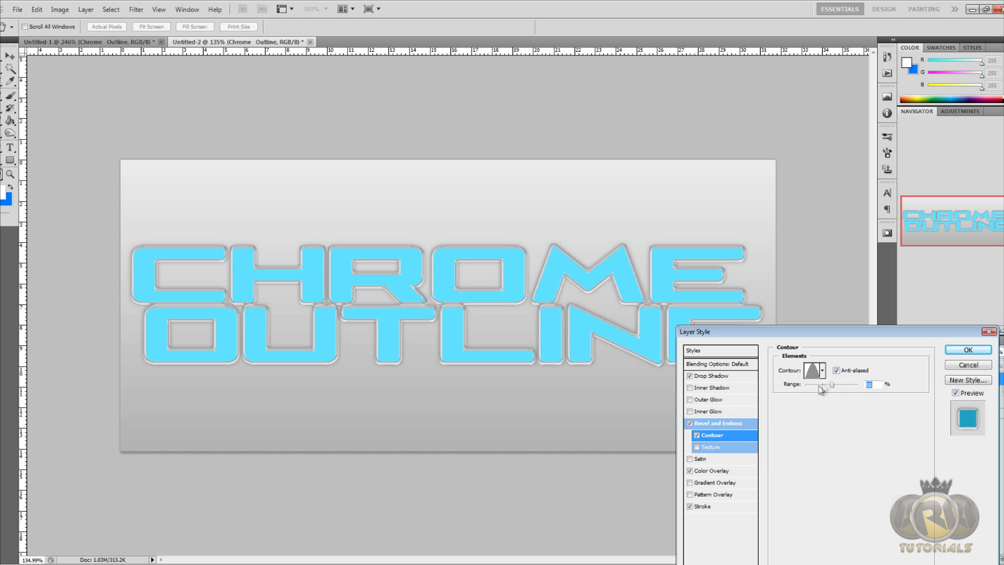
pyautogui.click(707, 425)
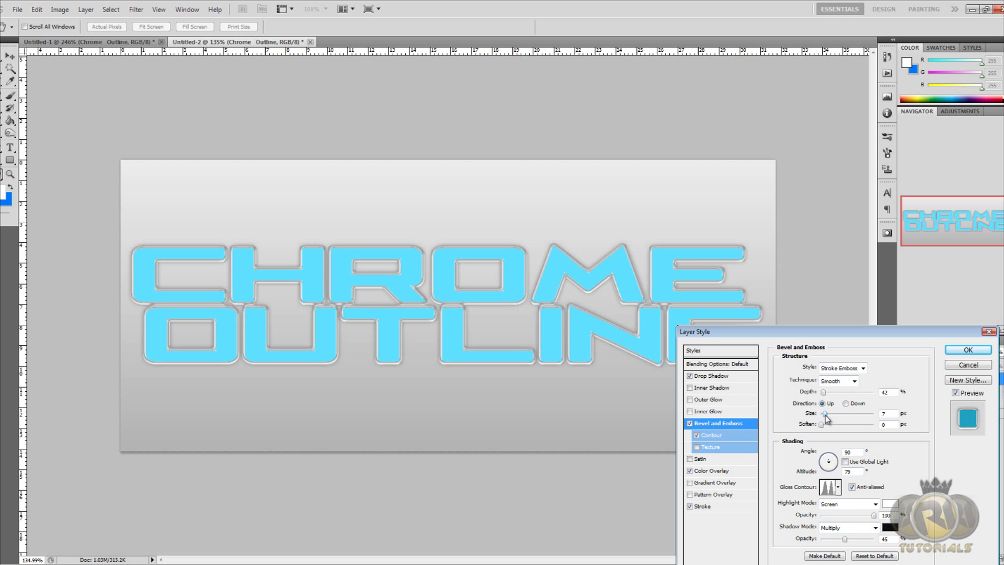
# Step: Raise the Stroke Emboss depth to 286% and its size to 18 px
pyautogui.moveTo(825, 417); pyautogui.dragTo(828, 417)
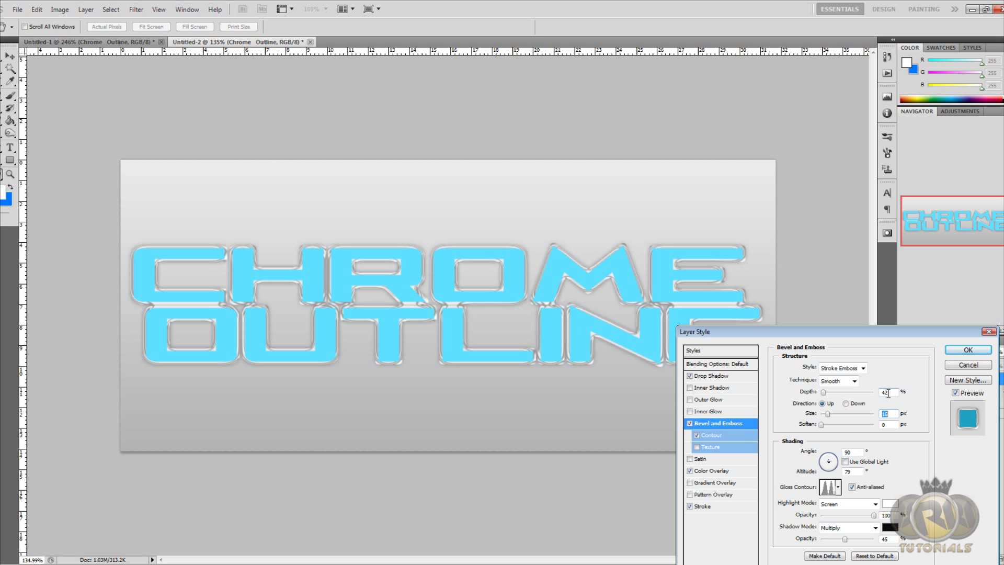
pyautogui.moveTo(823, 392); pyautogui.dragTo(857, 396)
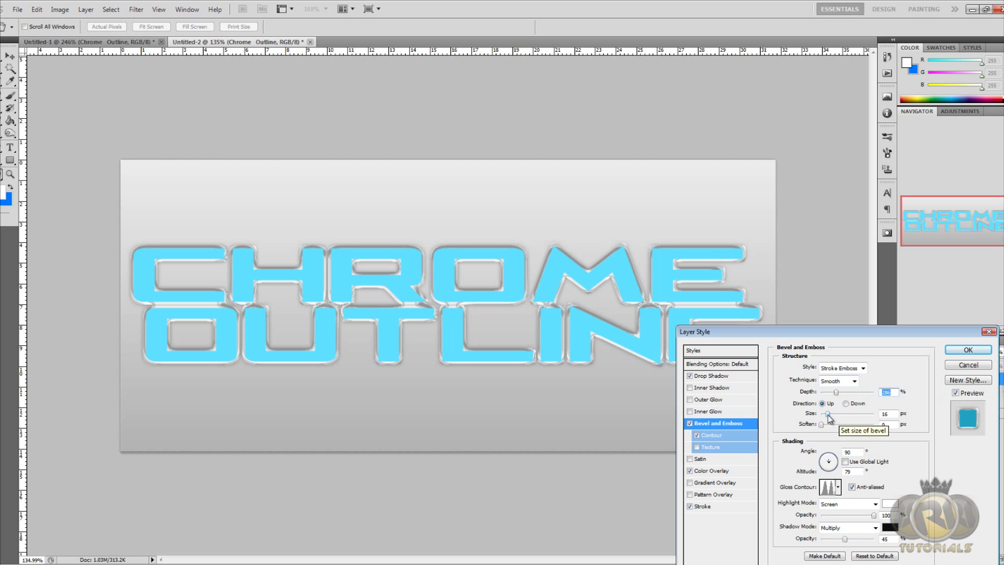
pyautogui.moveTo(827, 416)
pyautogui.mouseDown()
pyautogui.moveTo(838, 415)
pyautogui.moveTo(828, 417)
pyautogui.mouseUp()
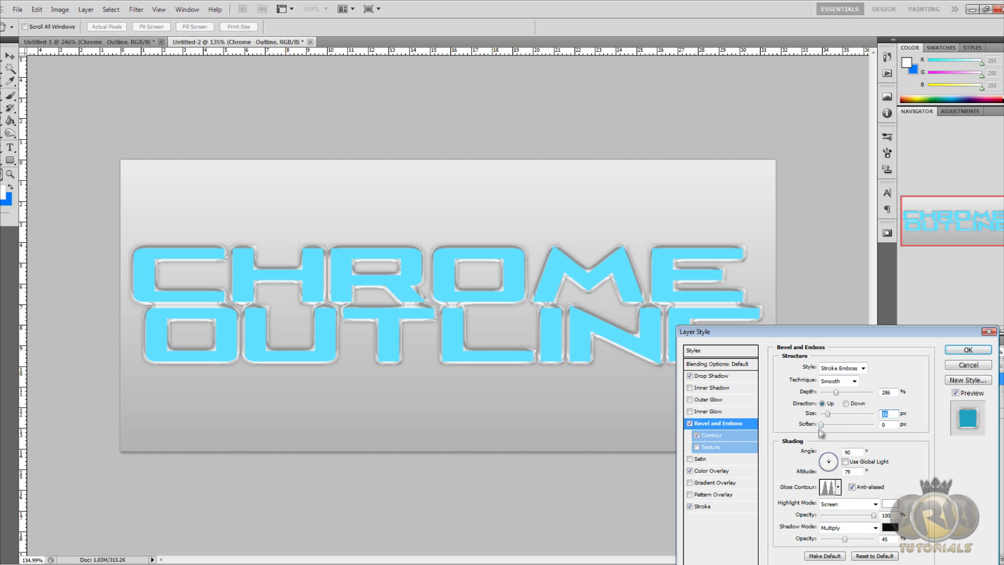
pyautogui.moveTo(828, 413)
pyautogui.mouseDown()
pyautogui.moveTo(871, 419)
pyautogui.moveTo(830, 417)
pyautogui.mouseUp()
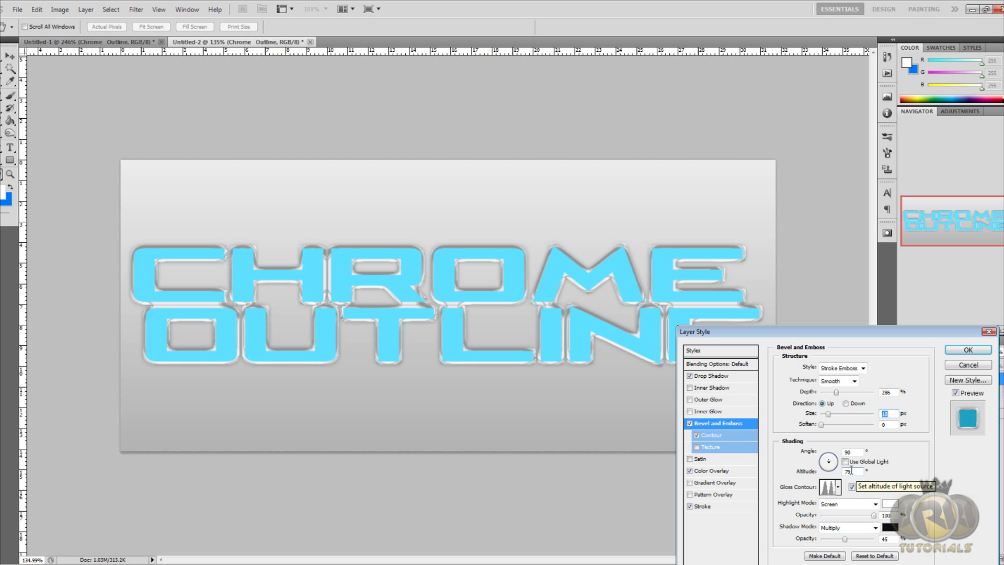
# Step: Set the bevel's light altitude to 75°, keeping its own light angle rather than Global Light
pyautogui.write('75')
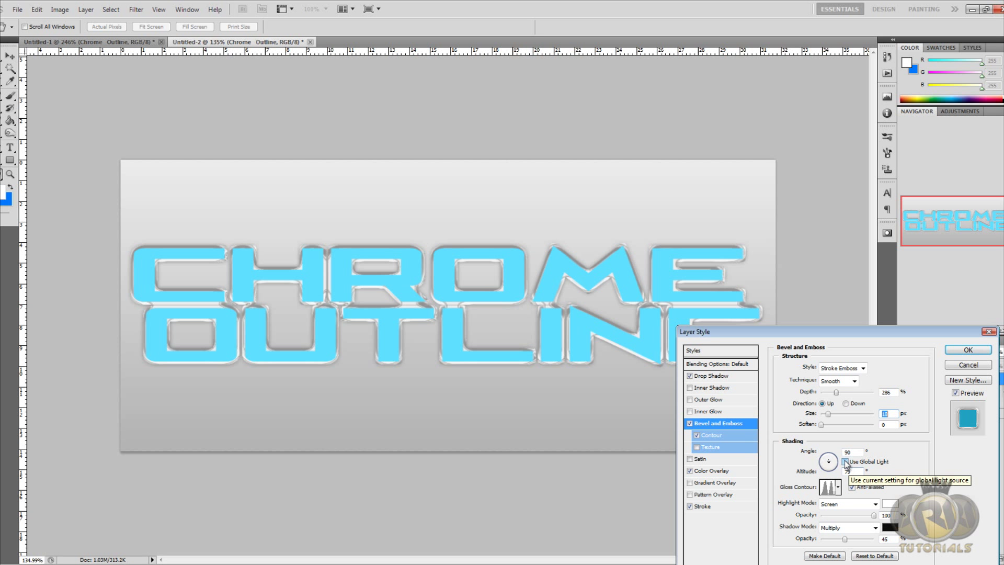
pyautogui.click(845, 462)
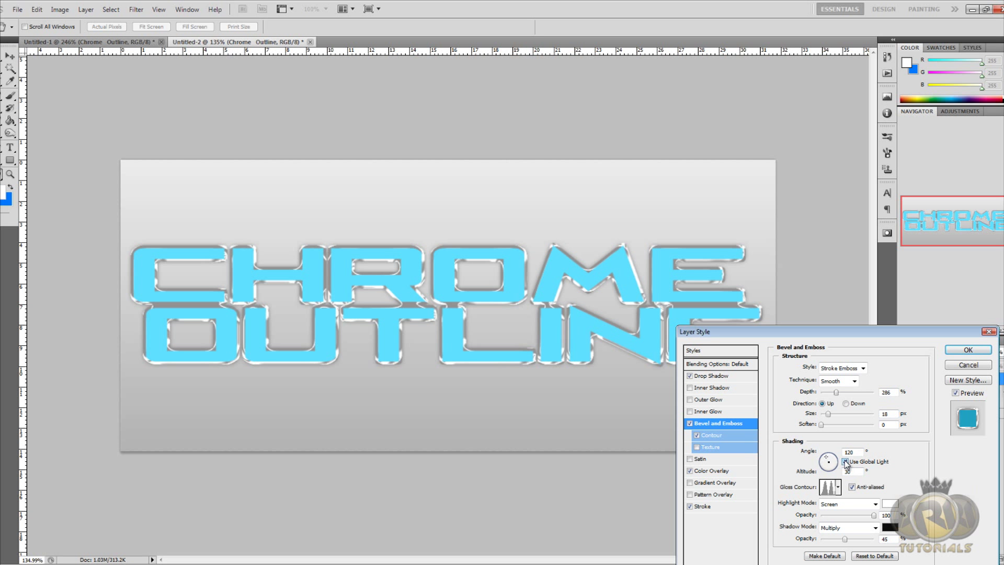
pyautogui.click(845, 462)
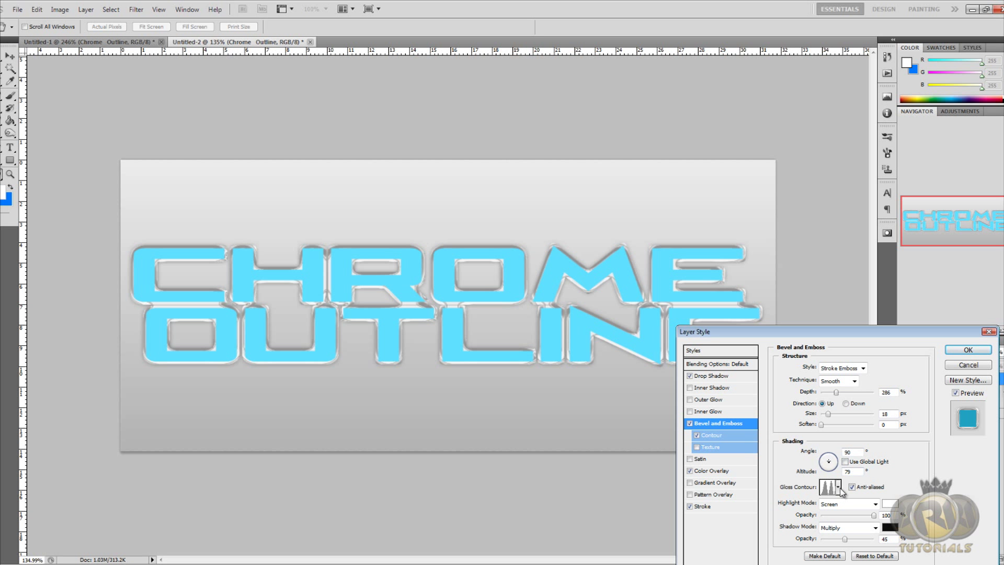
pyautogui.click(838, 487)
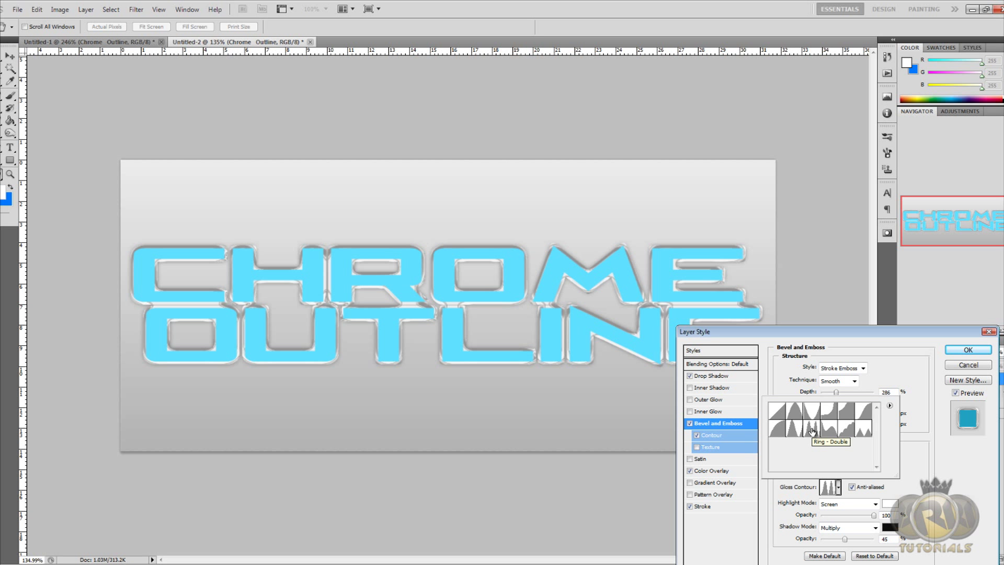
pyautogui.click(941, 503)
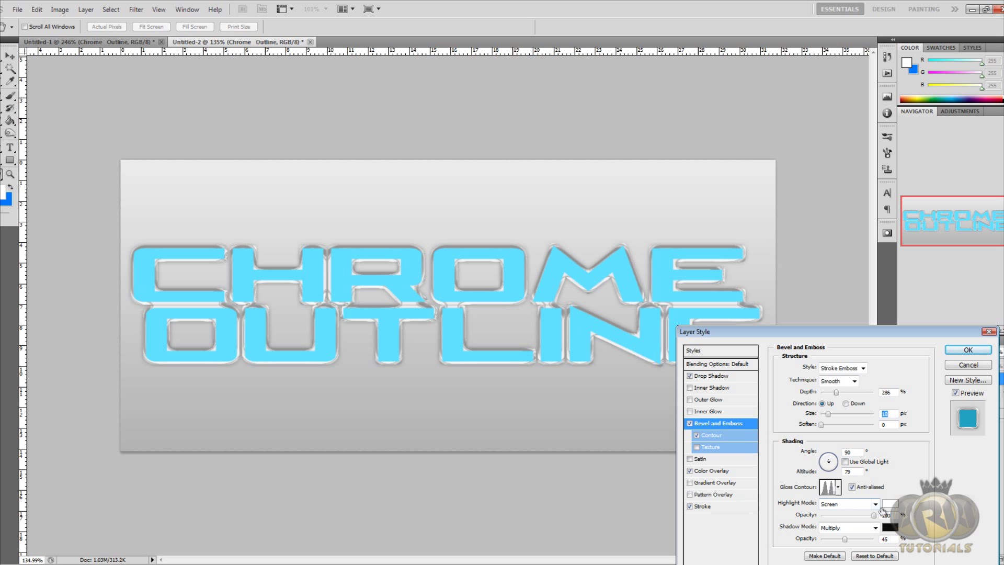
# Step: Keep a white Screen highlight, lower bevel shadow opacity to about 80%, and enable Anti-aliased
pyautogui.click(876, 504)
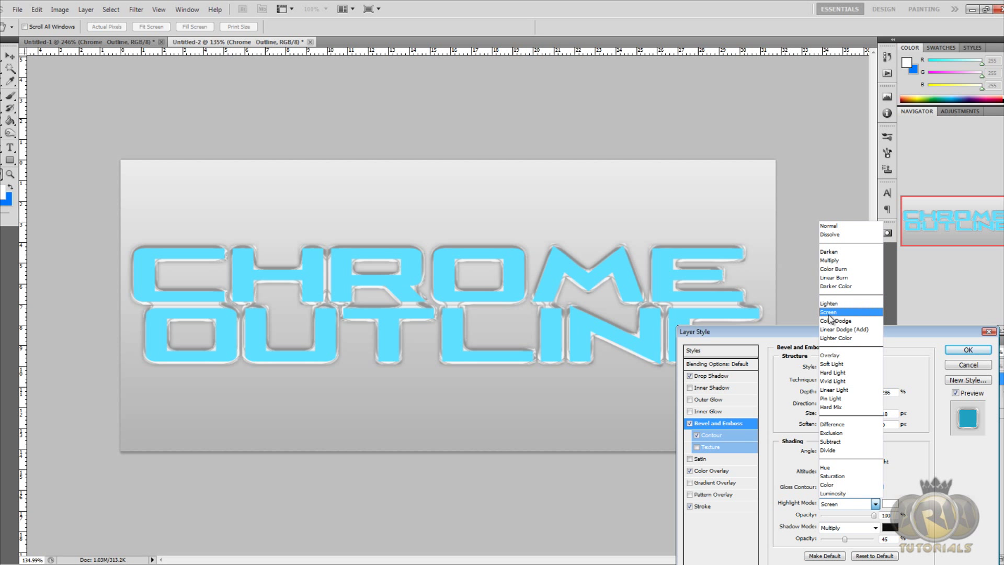
pyautogui.click(831, 310)
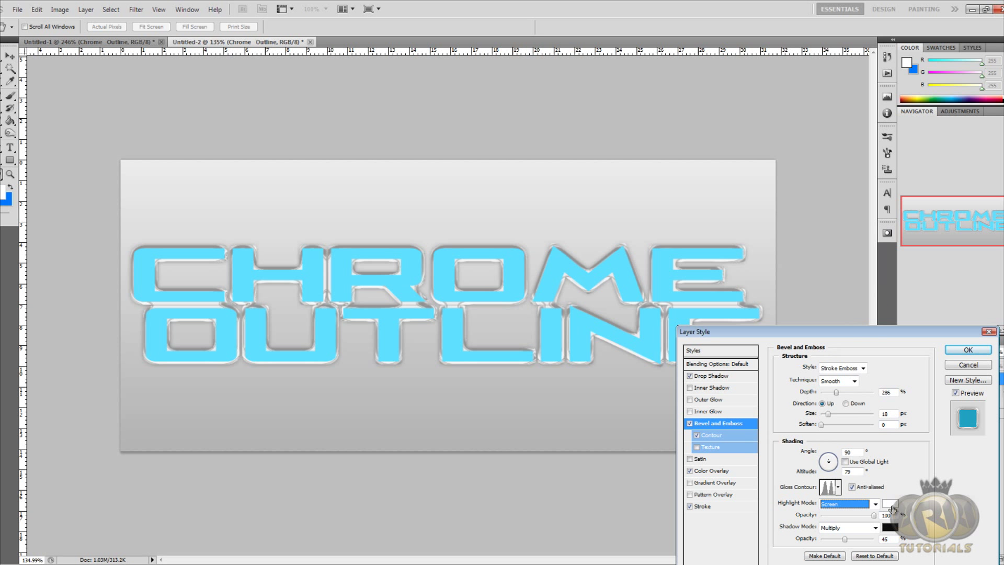
pyautogui.click(892, 506)
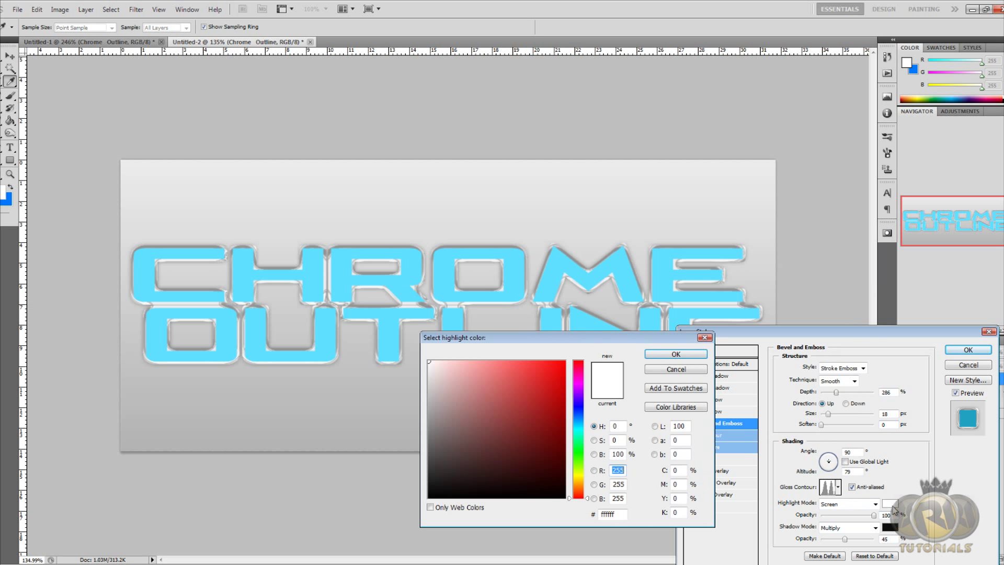
pyautogui.click(702, 354)
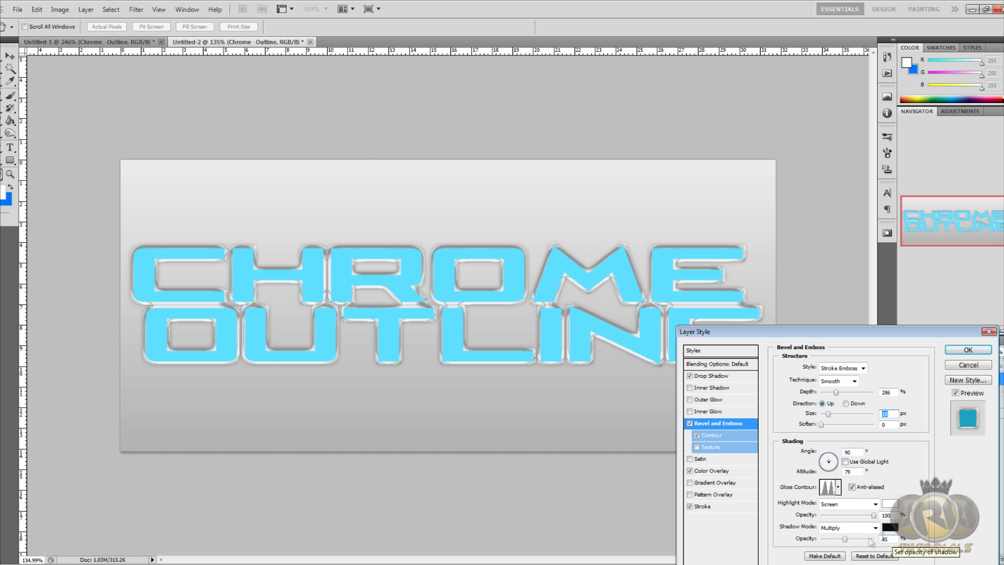
pyautogui.moveTo(845, 539)
pyautogui.mouseDown()
pyautogui.moveTo(864, 539)
pyautogui.moveTo(825, 539)
pyautogui.moveTo(872, 549)
pyautogui.moveTo(846, 547)
pyautogui.mouseUp()
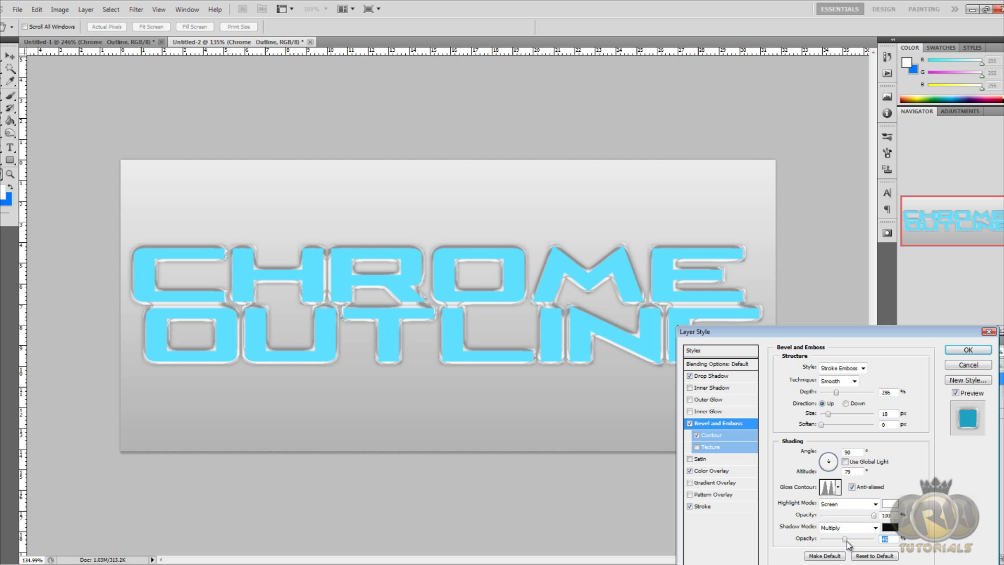
pyautogui.click(851, 486)
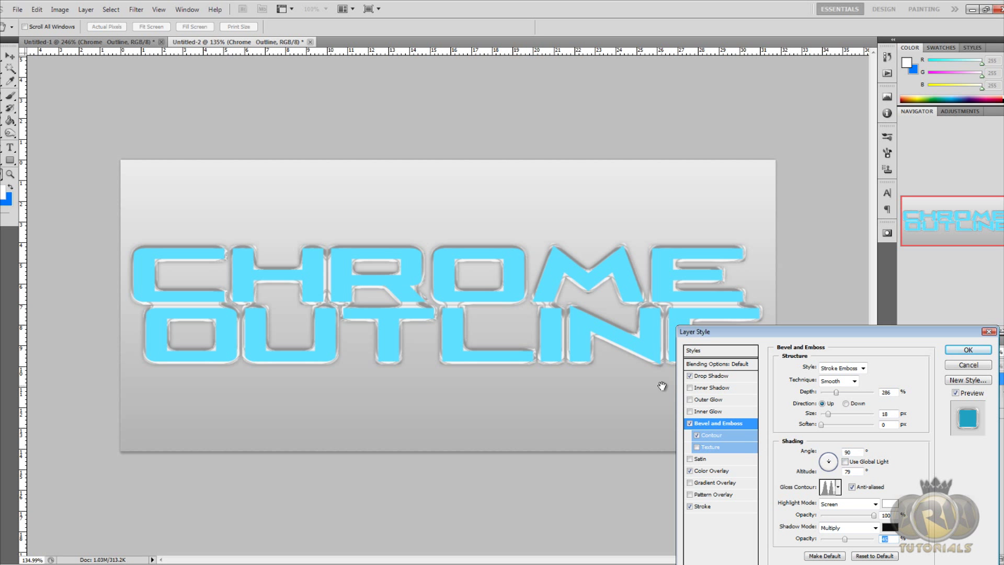
# Step: Enable Inner Shadow and raise its size so the blue letters look darker and recessed
pyautogui.click(689, 388)
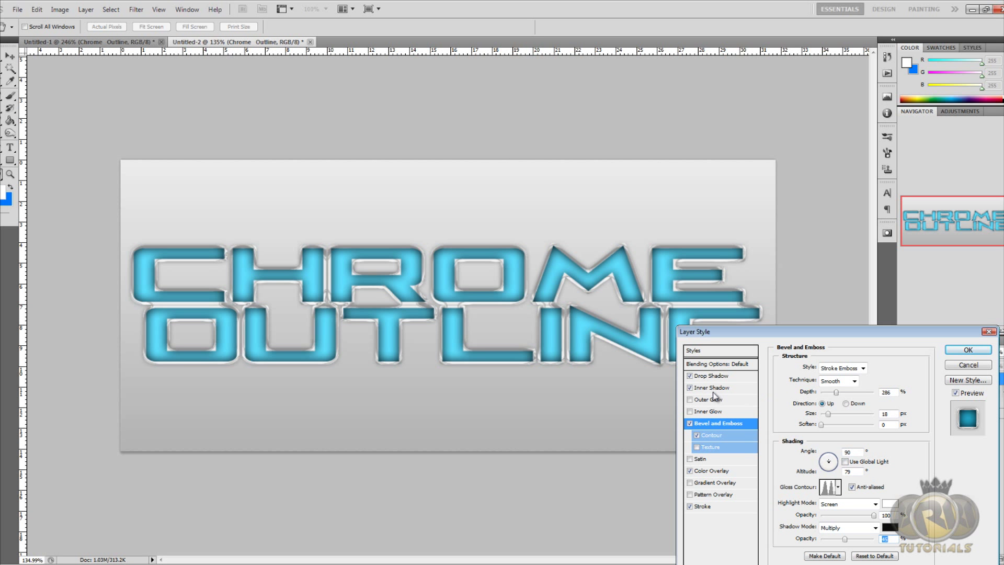
pyautogui.click(713, 393)
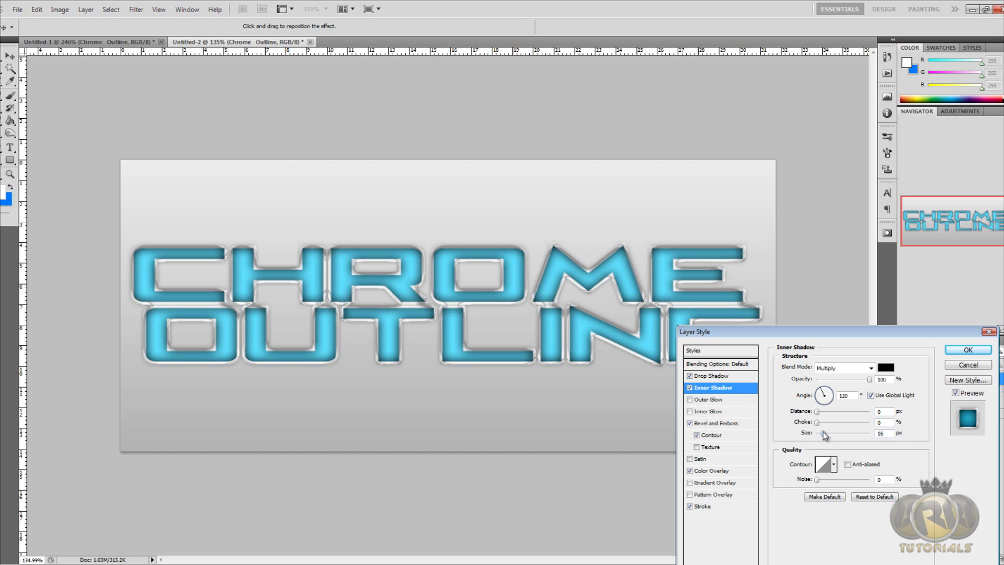
pyautogui.moveTo(824, 434)
pyautogui.mouseDown()
pyautogui.moveTo(868, 437)
pyautogui.moveTo(825, 436)
pyautogui.mouseUp()
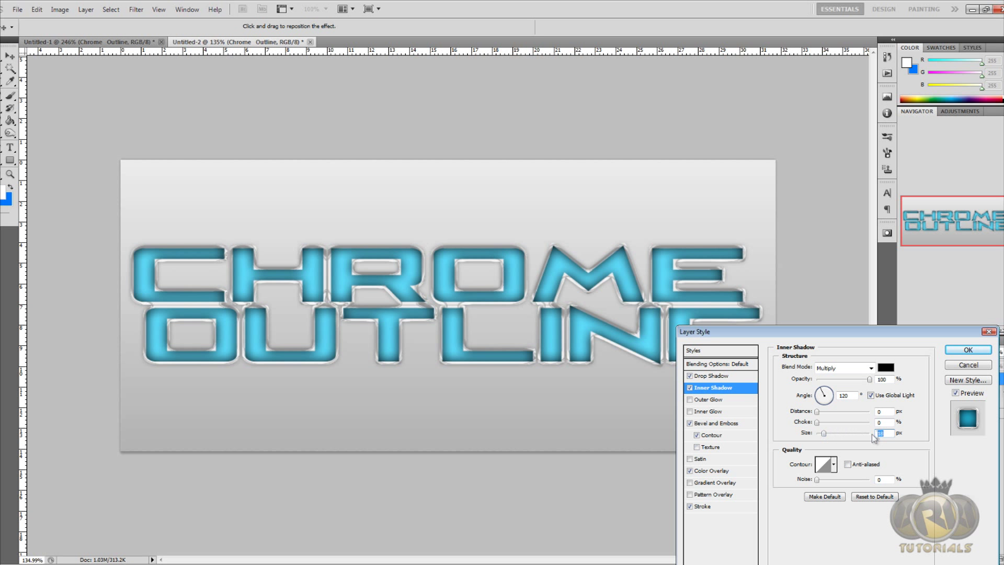
pyautogui.click(712, 377)
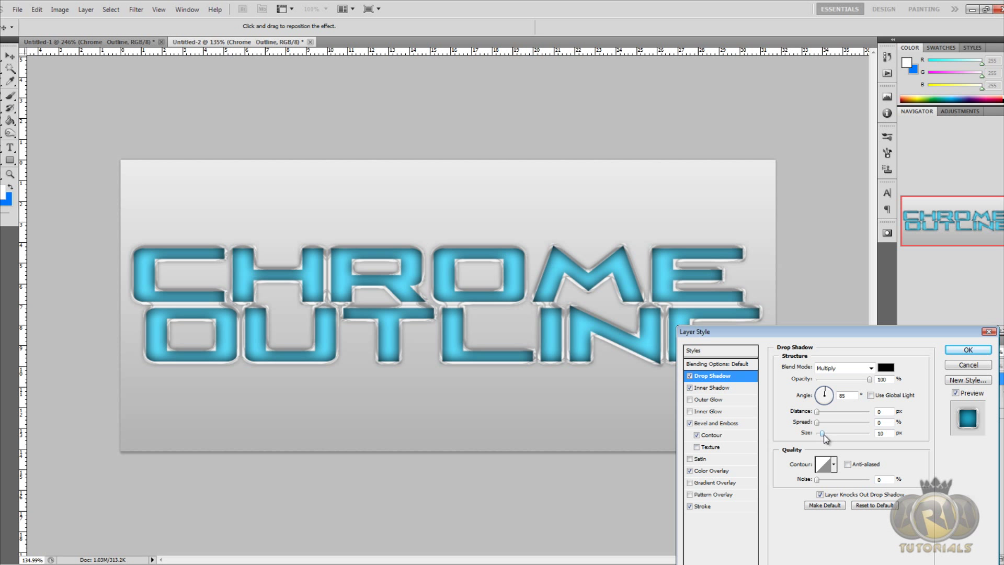
# Step: Increase the Drop Shadow size and apply the finished layer style with OK
pyautogui.moveTo(824, 438); pyautogui.dragTo(826, 438)
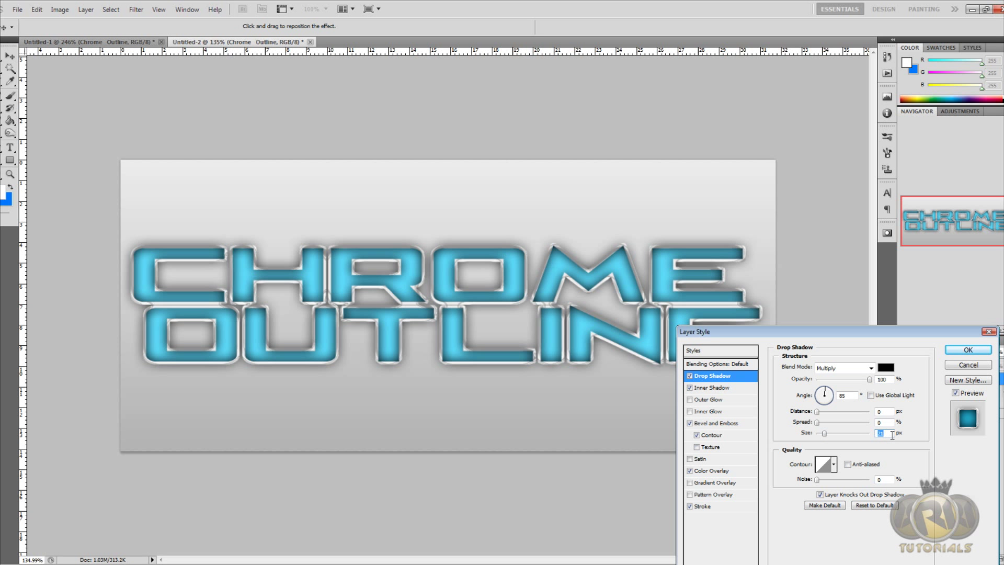
pyautogui.click(969, 350)
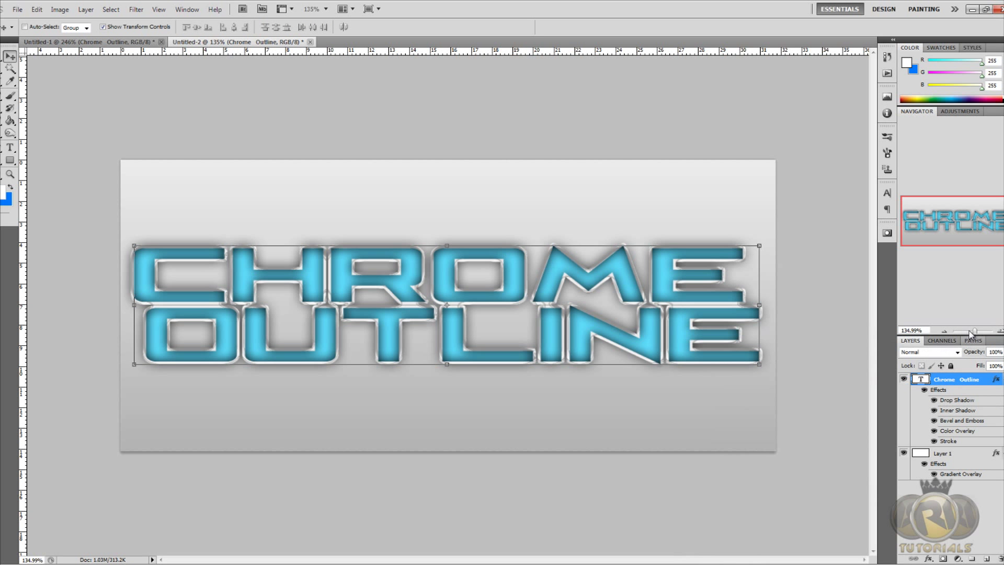
pyautogui.moveTo(974, 331); pyautogui.dragTo(978, 332)
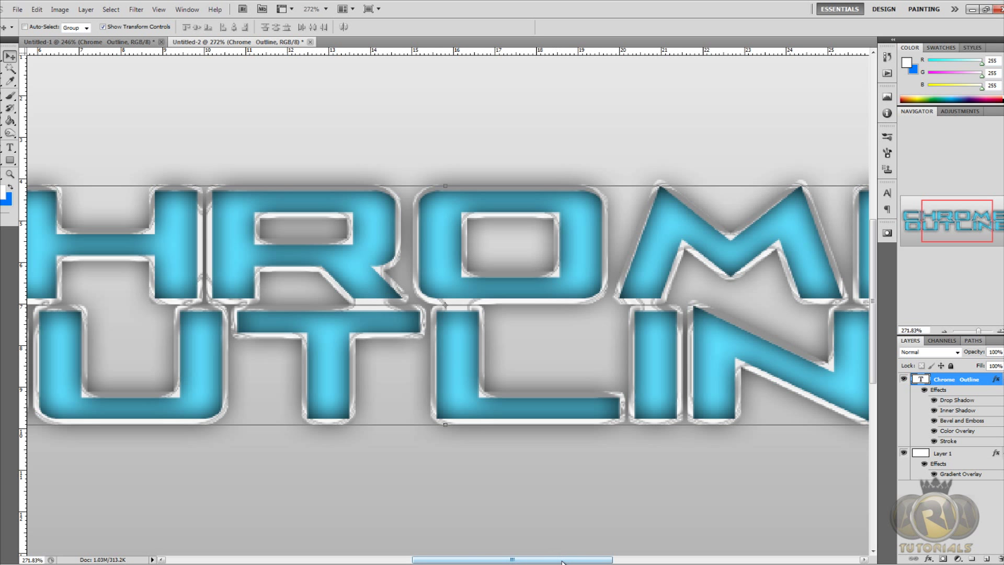
pyautogui.moveTo(557, 549)
pyautogui.mouseDown()
pyautogui.moveTo(436, 548)
pyautogui.moveTo(570, 546)
pyautogui.mouseUp()
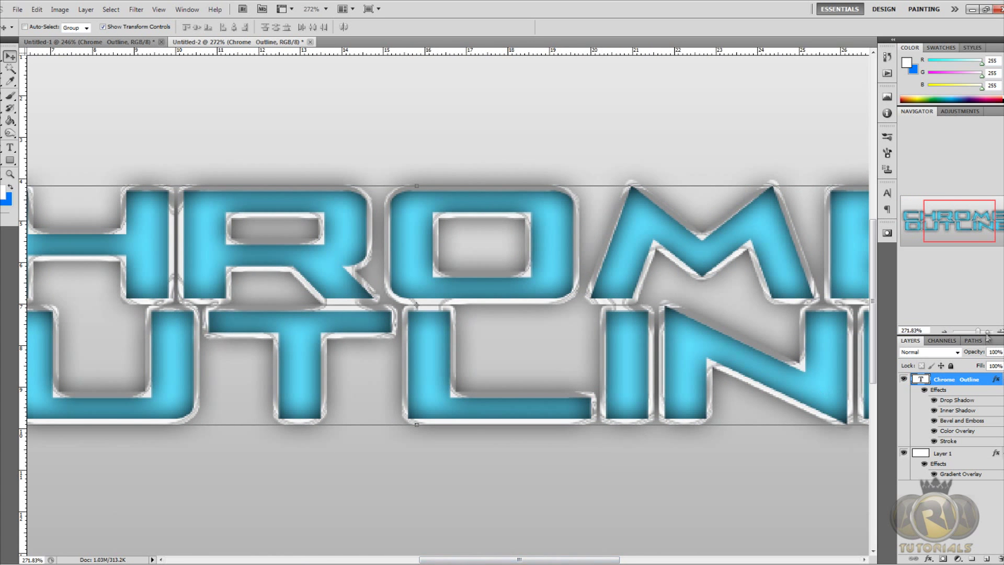
pyautogui.moveTo(977, 331); pyautogui.dragTo(978, 335)
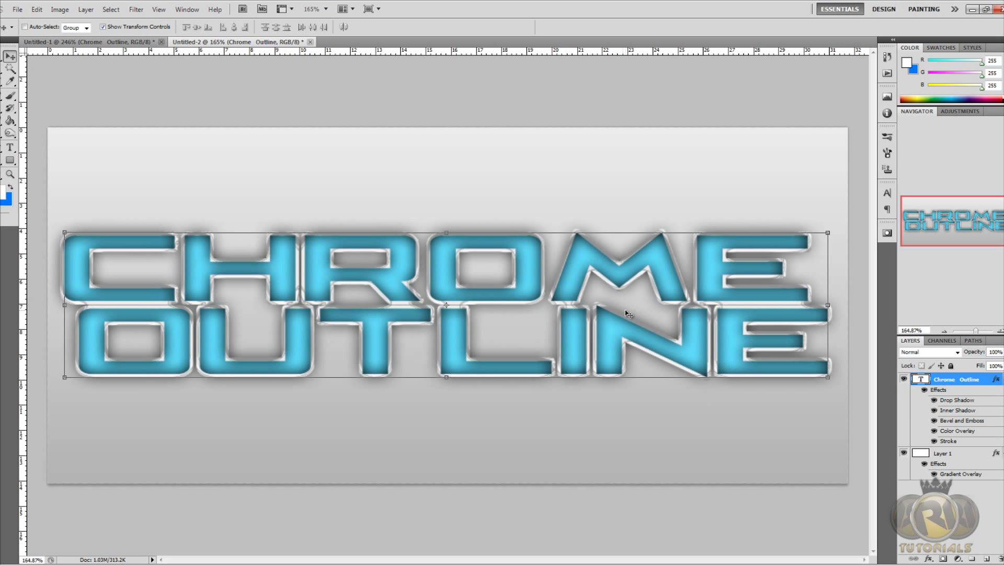